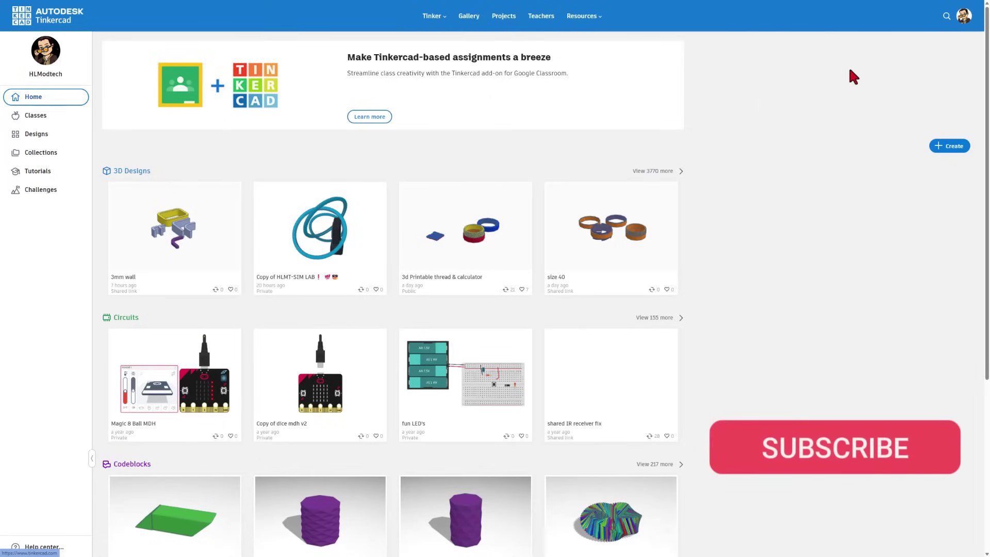
Dismiss the account menu and bring up the Create options for a new design.
left_click(962, 21)
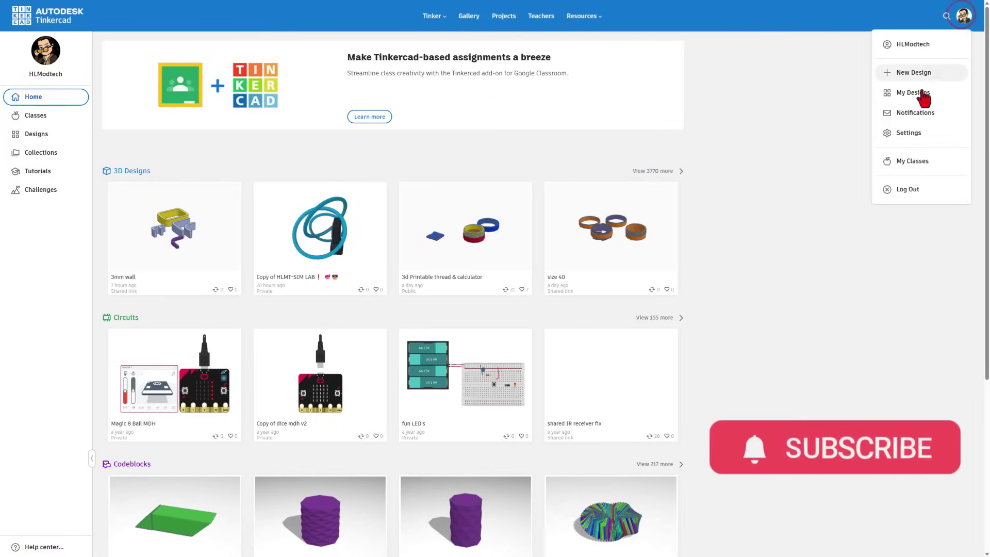
left_click(829, 69)
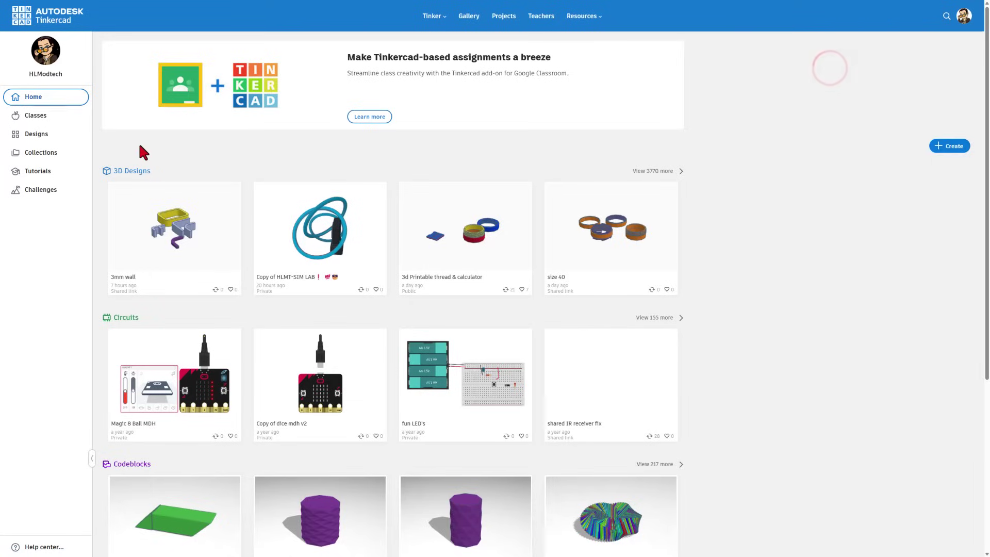
left_click(940, 148)
Start a new 3D Design and begin renaming its title to 'smooth curve'.
left_click(921, 167)
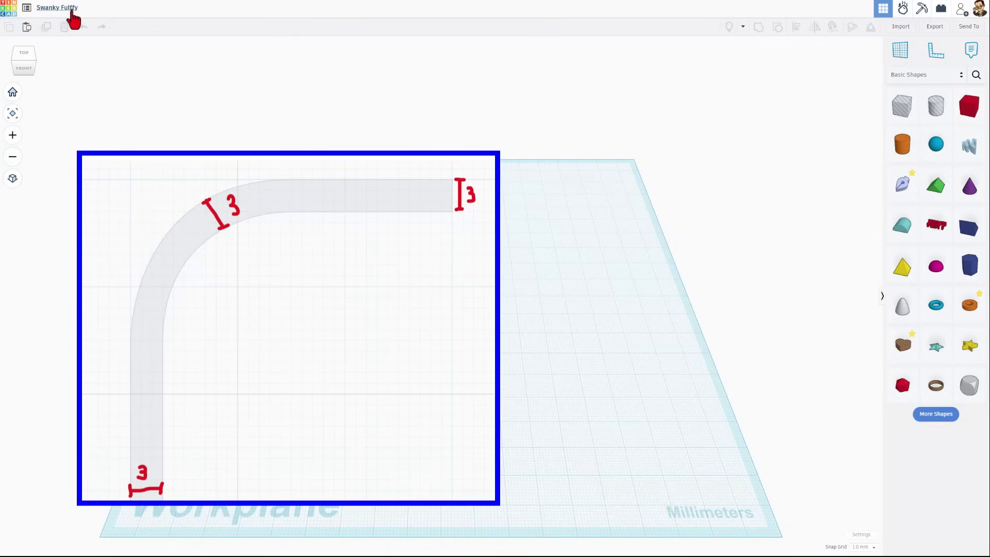
left_click(71, 10)
type("smooth curve")
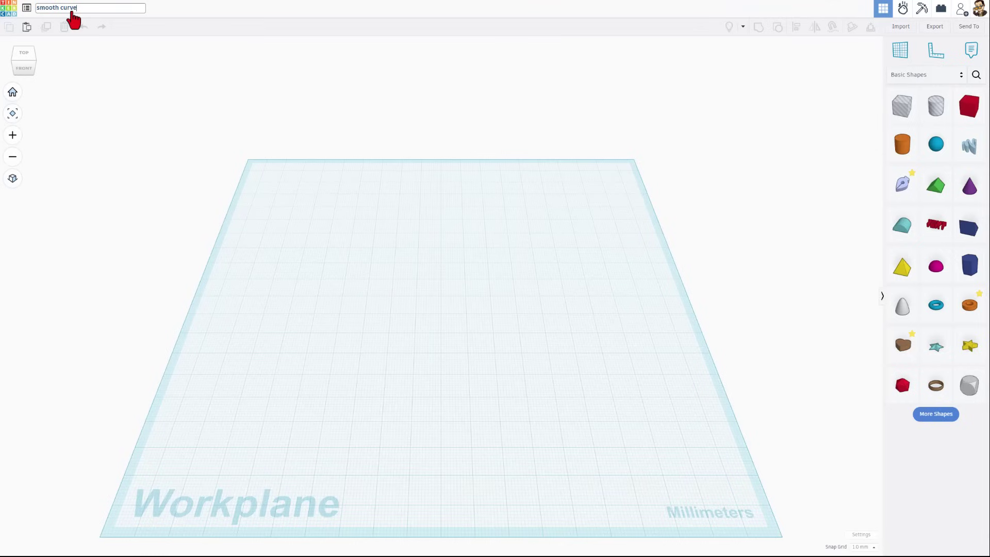
Commit the name, search shapes for 'soft', and drop the yellow SoftBox on the workplane.
left_click(314, 210)
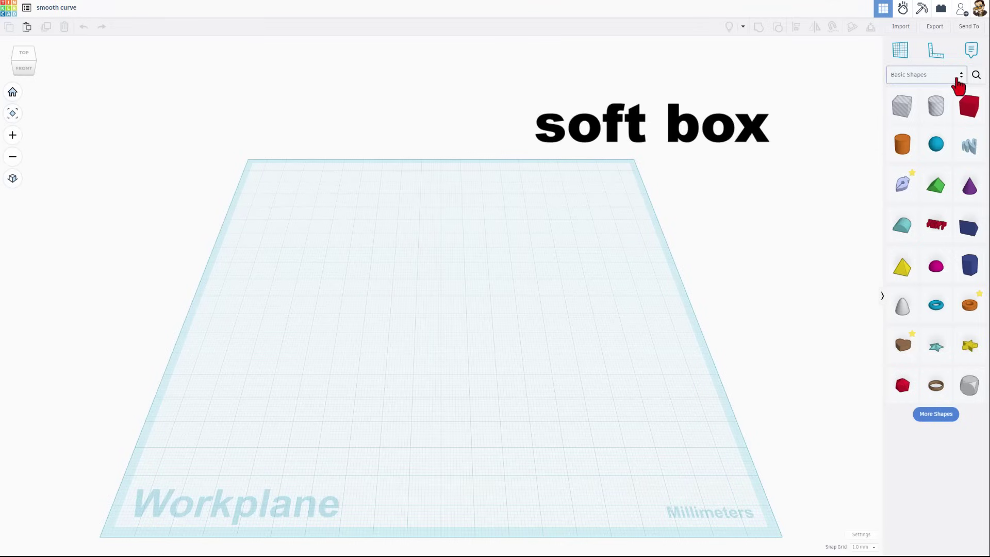
left_click(975, 75)
type("so")
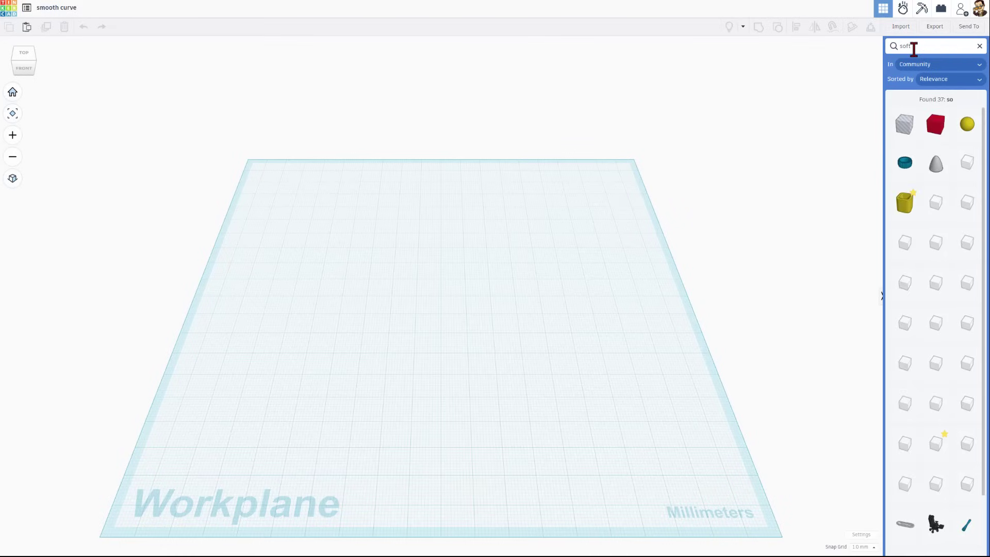
type("ft")
left_click(905, 124)
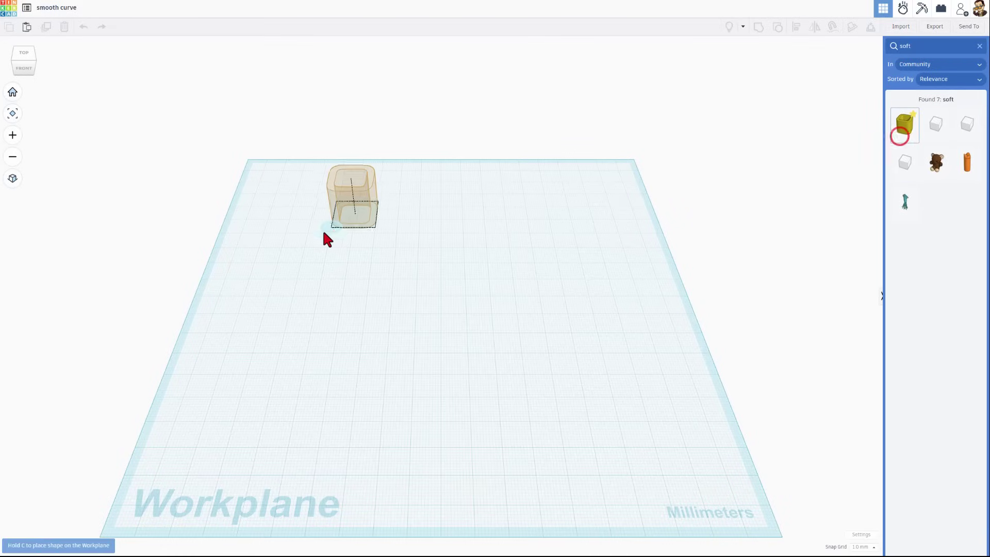
left_click(330, 243)
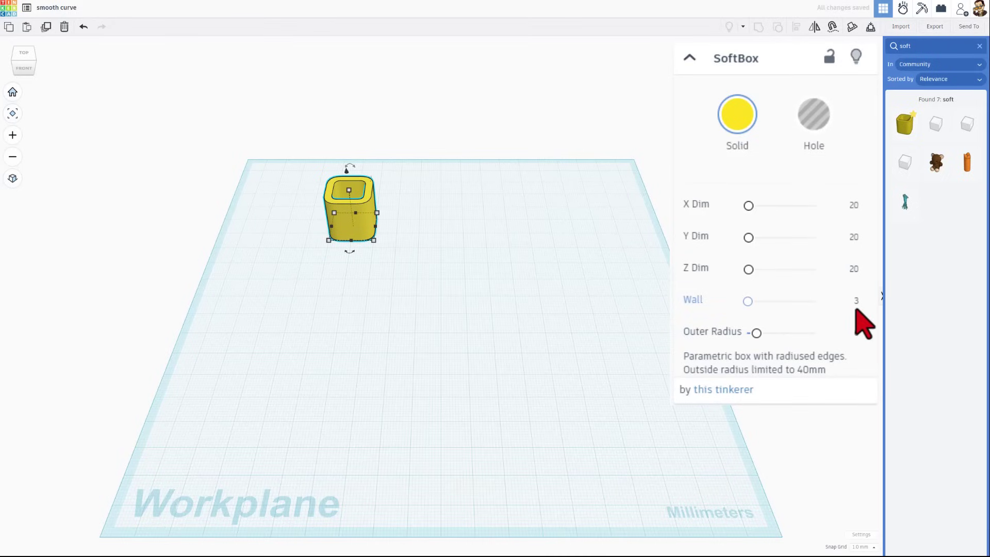
Set the SoftBox X and Y dimensions to 60 and move it toward the front.
left_click(854, 208)
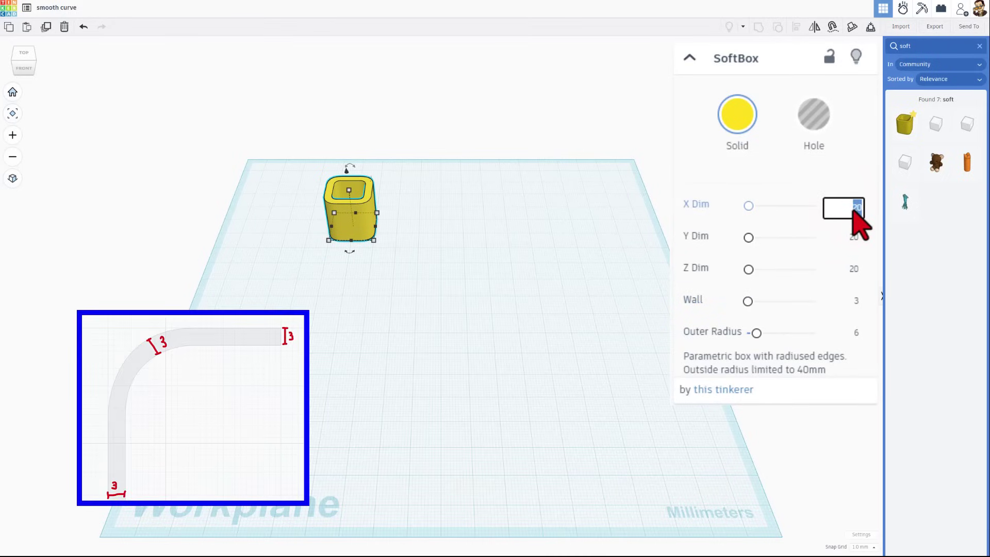
type("60")
key("Return")
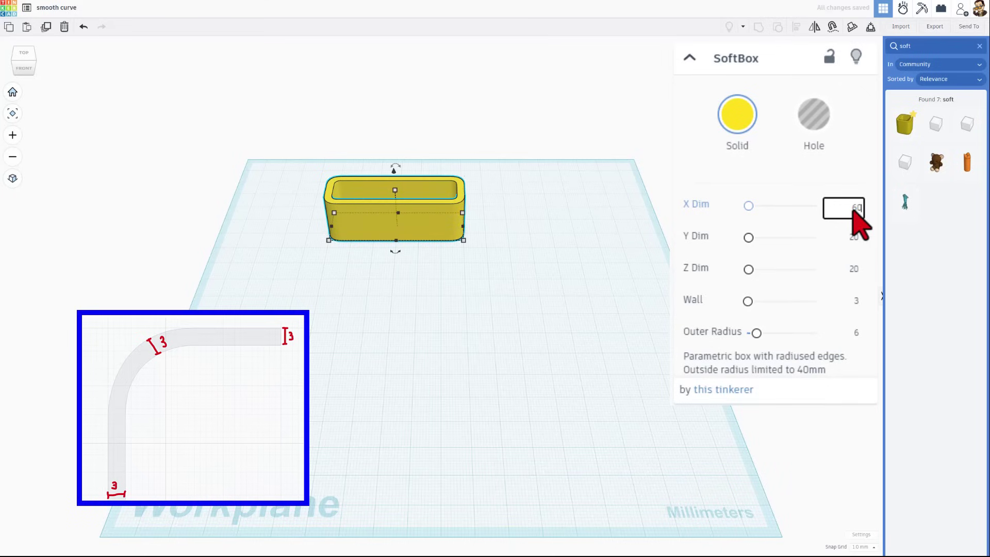
left_click(850, 242)
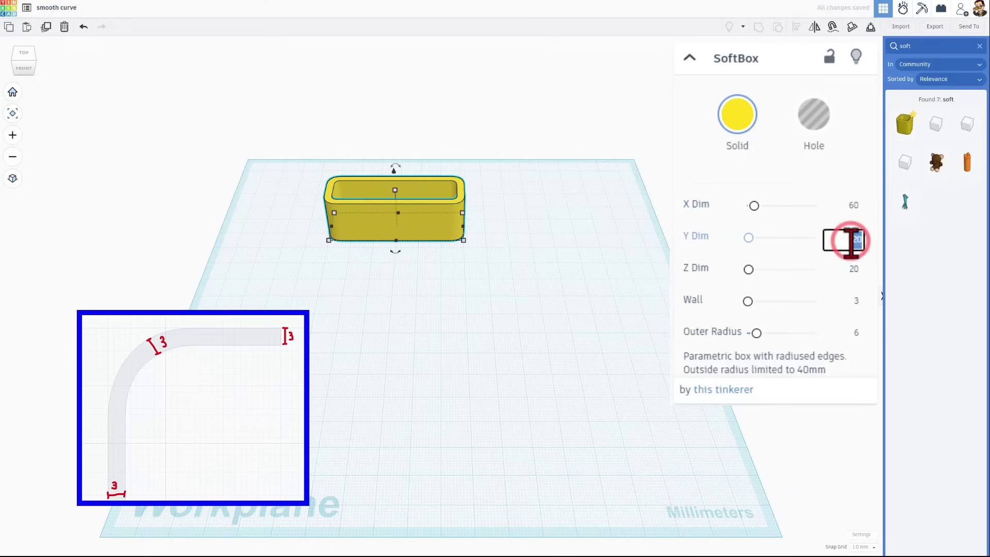
type("60")
key("Return")
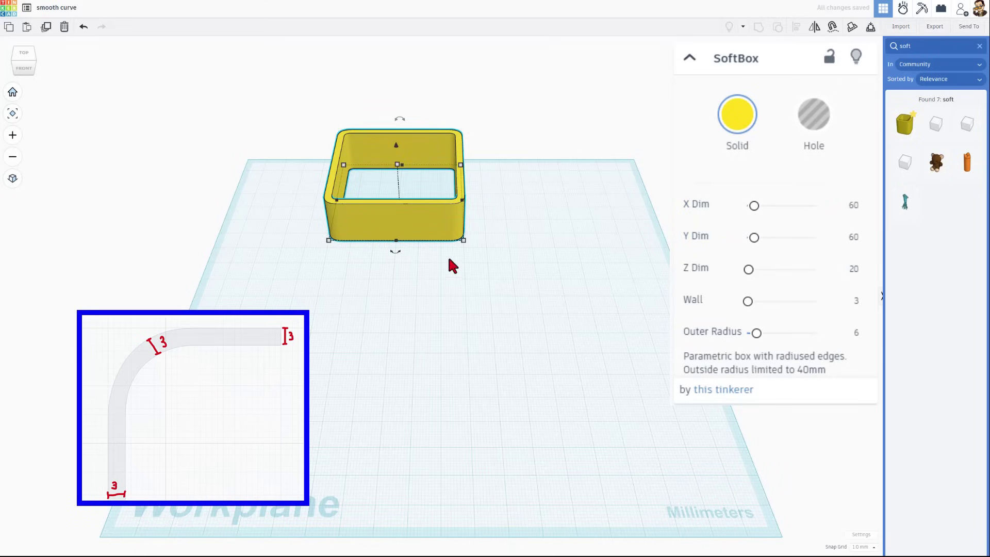
left_click_drag(439, 231, 485, 266)
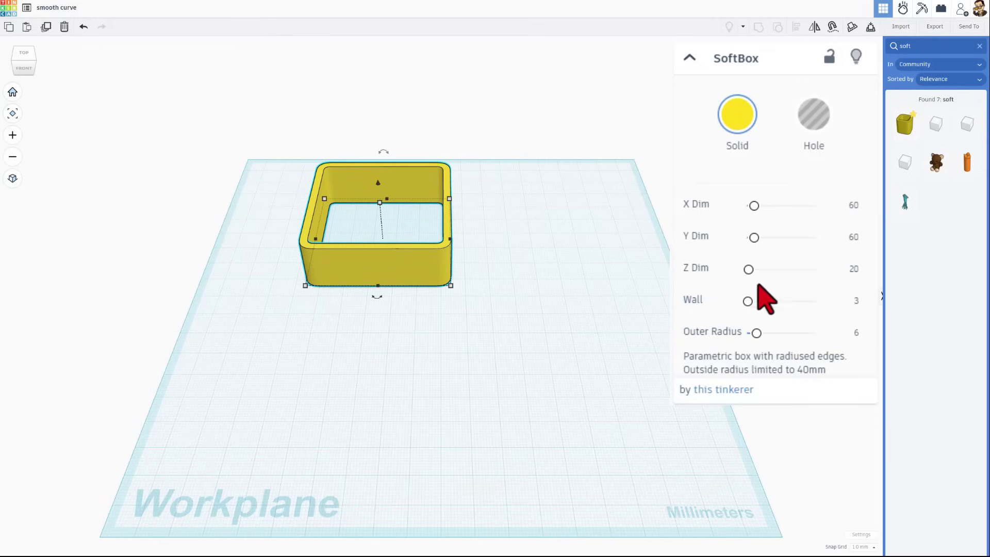
Set the SoftBox height to 5 and outer radius to 10, viewing it from above.
left_click(853, 272)
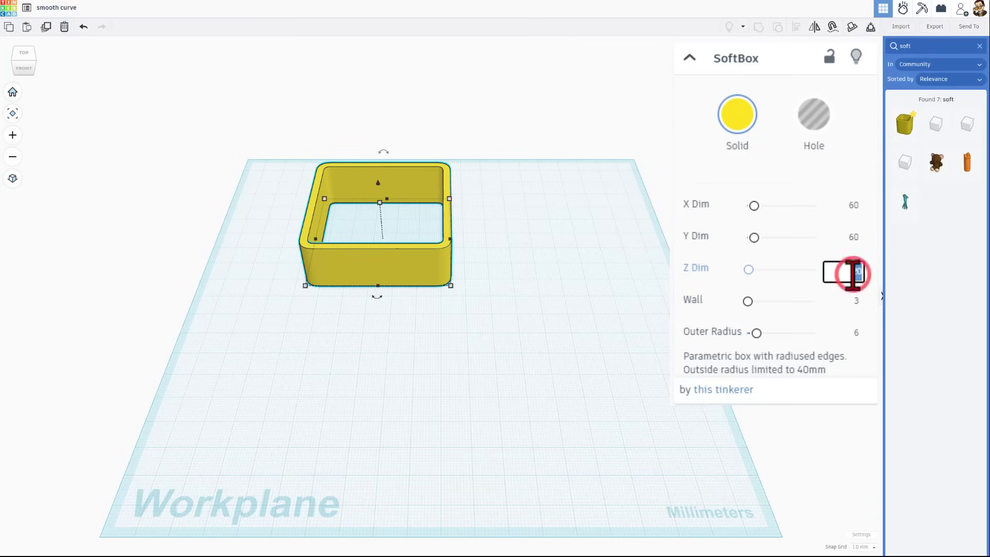
key("Return")
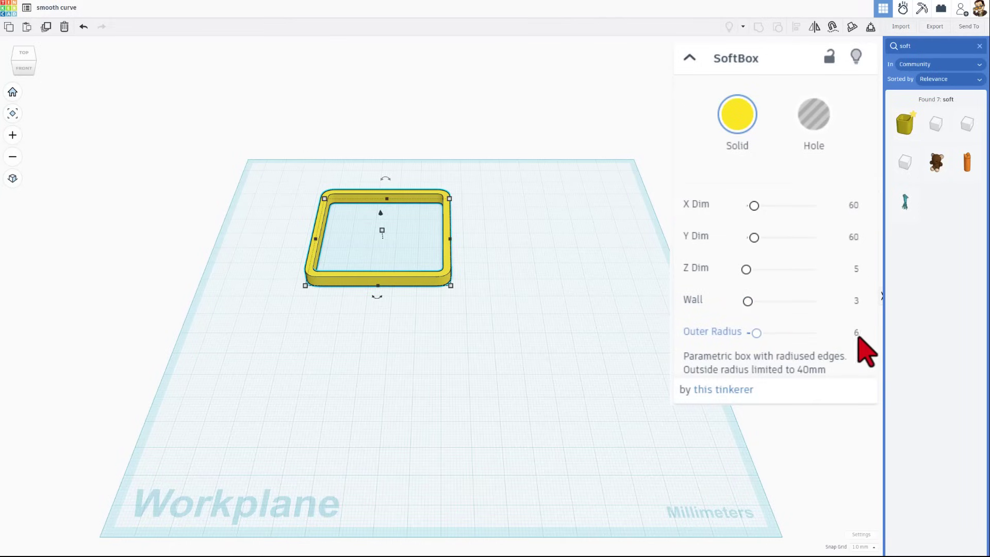
left_click(857, 335)
type("10")
key("Return")
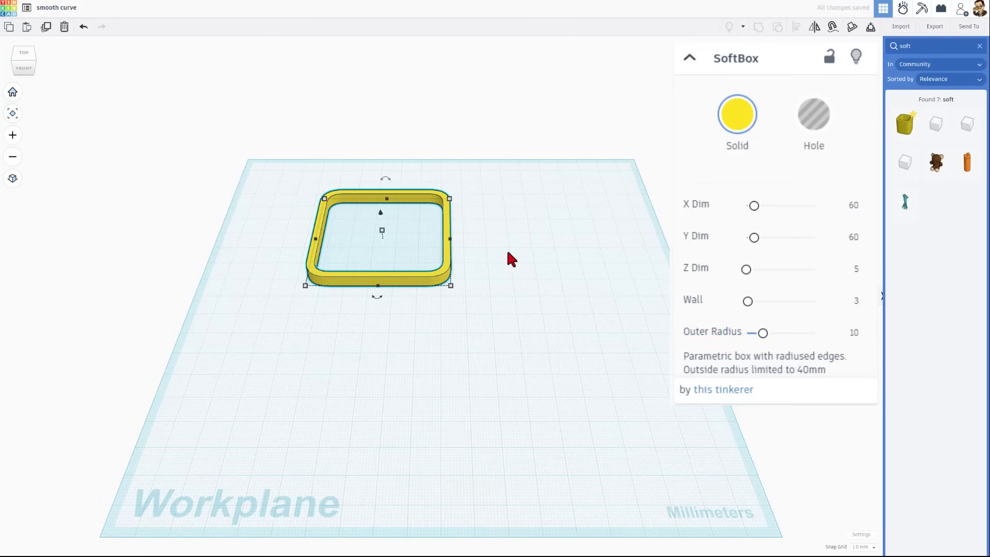
right_click_drag(504, 228, 498, 268)
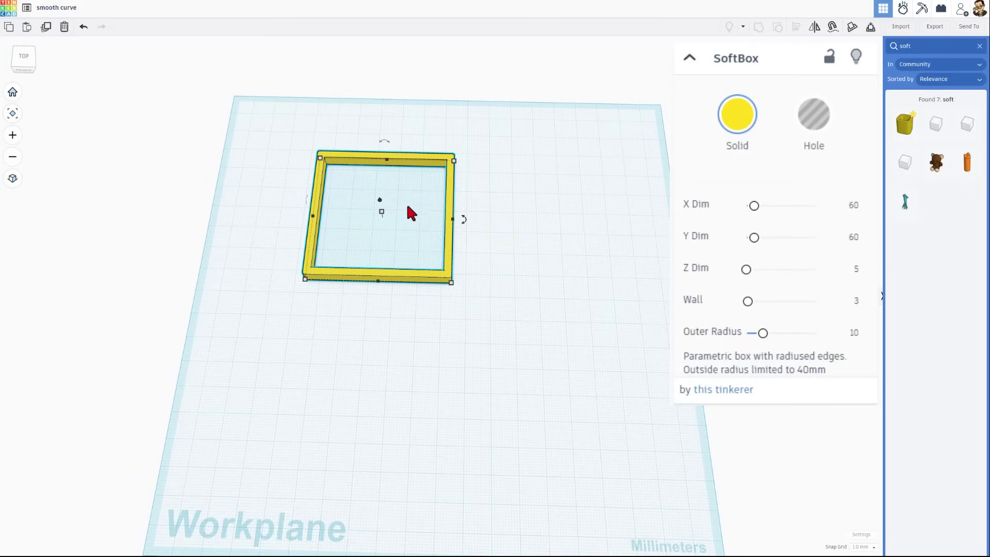
Change the SoftBox outer radius to 6.
left_click(851, 335)
key("BackSpace")
type("6")
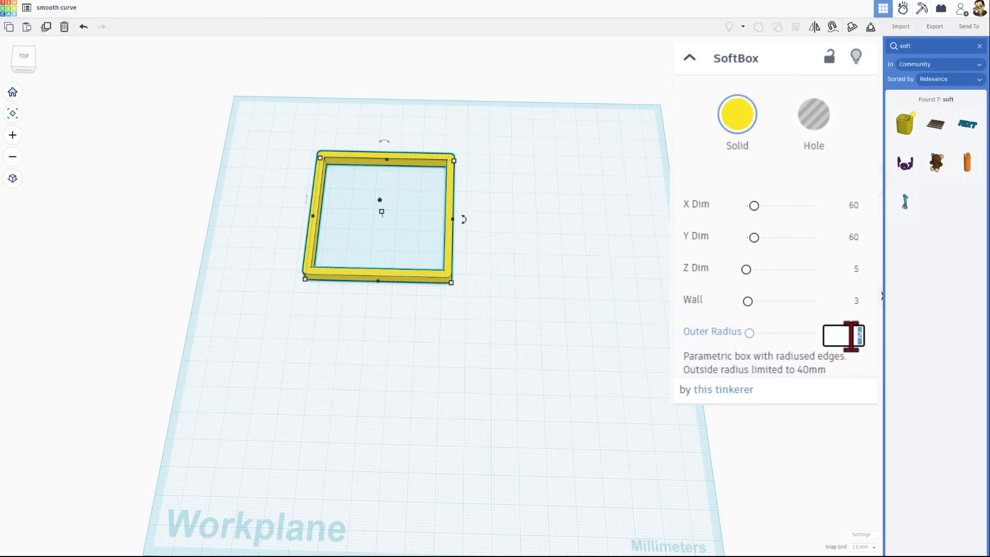
key("Return")
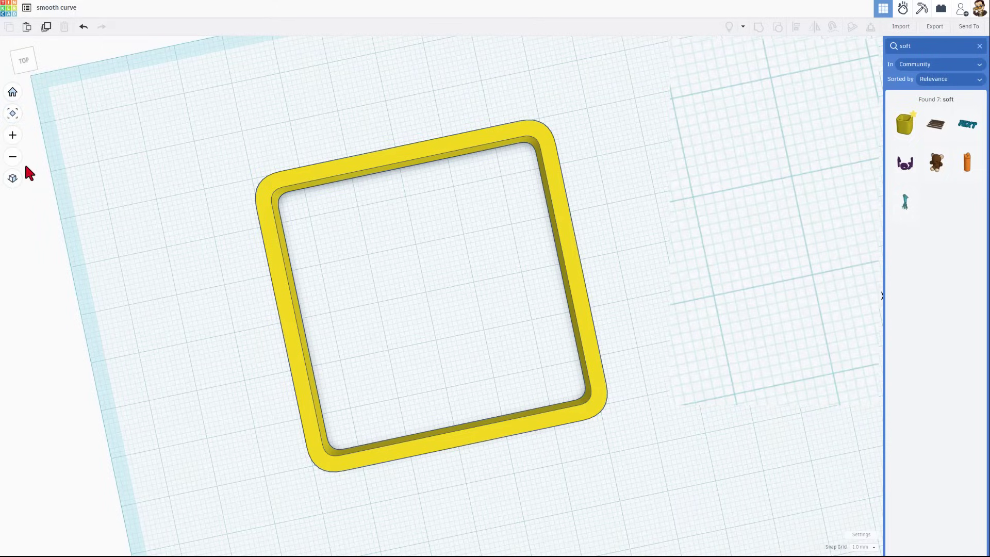
Switch to an orthographic top view and reselect the yellow frame.
left_click(13, 178)
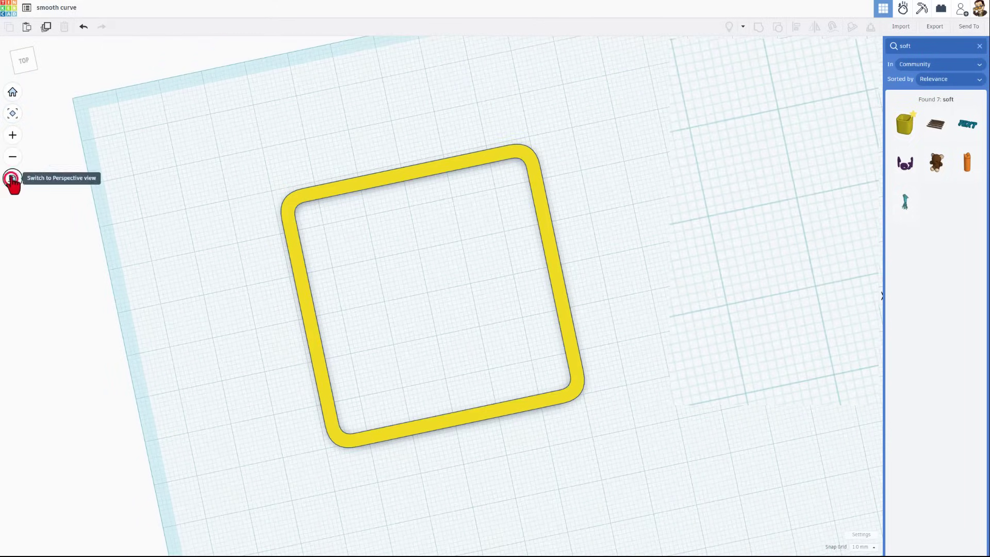
left_click_drag(18, 64, 21, 55)
left_click(21, 55)
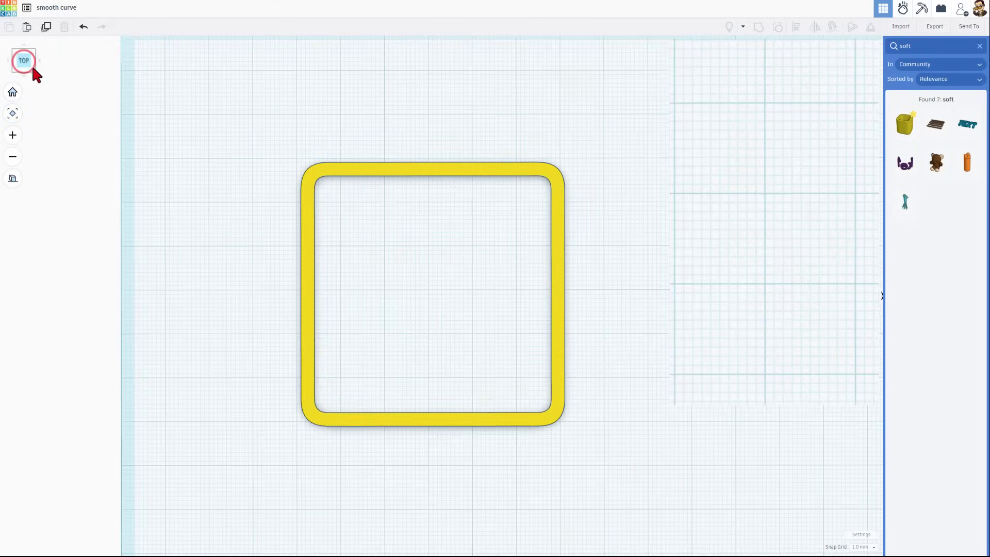
left_click(295, 132)
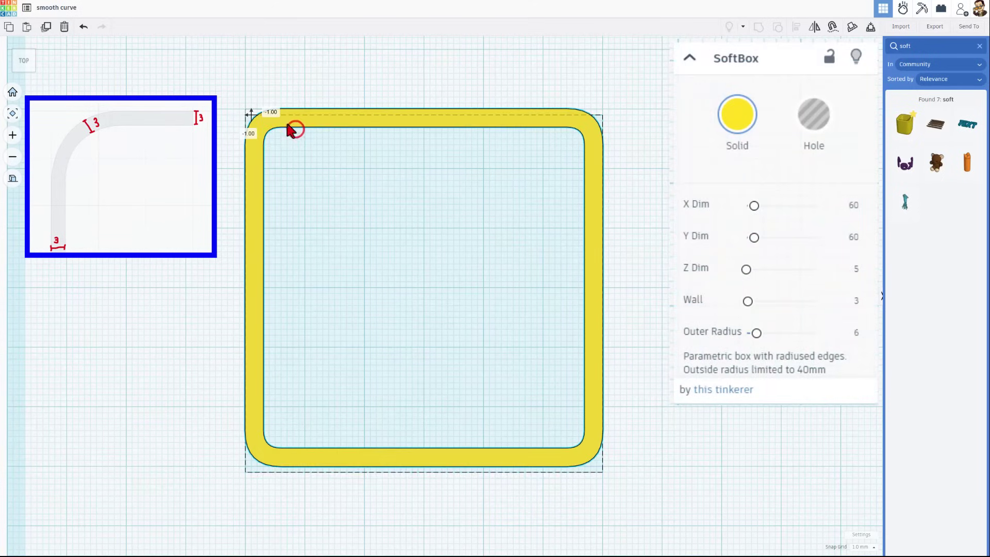
left_click(276, 224)
scroll(289, 248, "down", 2)
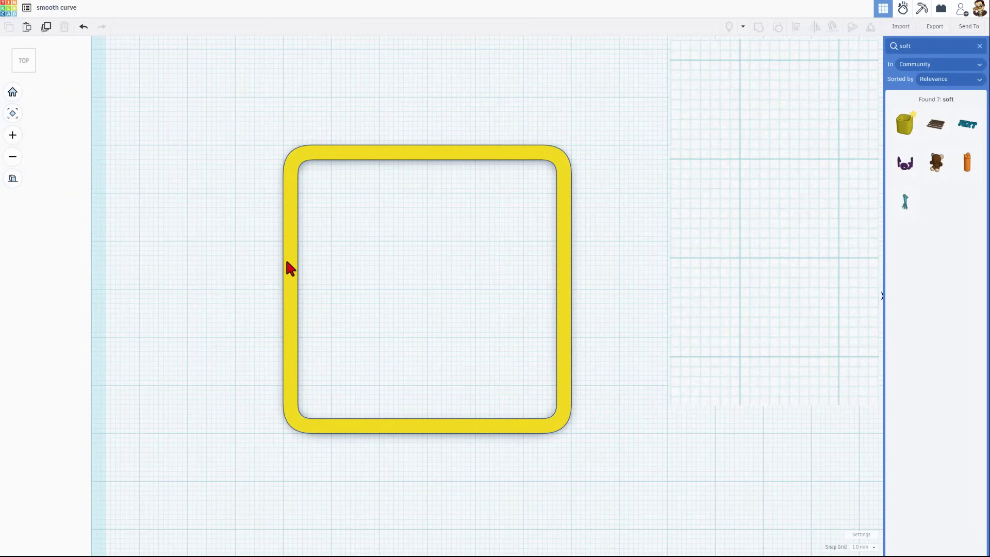
left_click(291, 168)
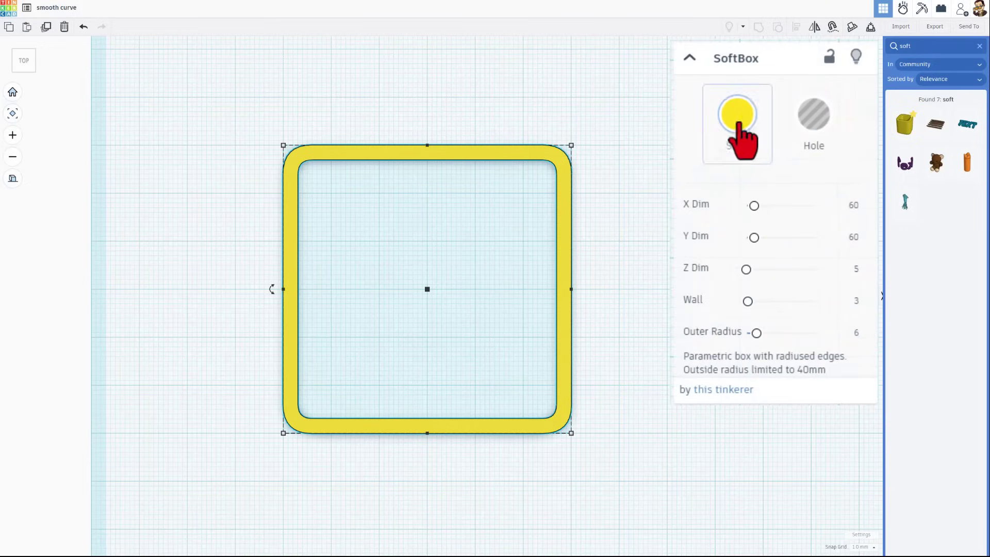
scroll(441, 296, "down", 2)
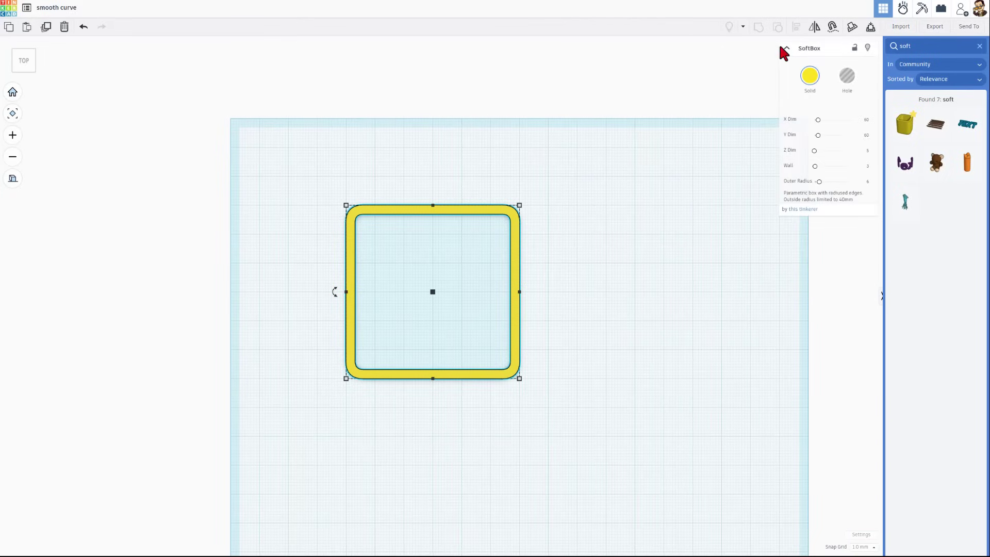
Search community shapes for 'bent' and place the purple Bent Pipe beside the frame.
left_click(790, 50)
left_click(901, 48)
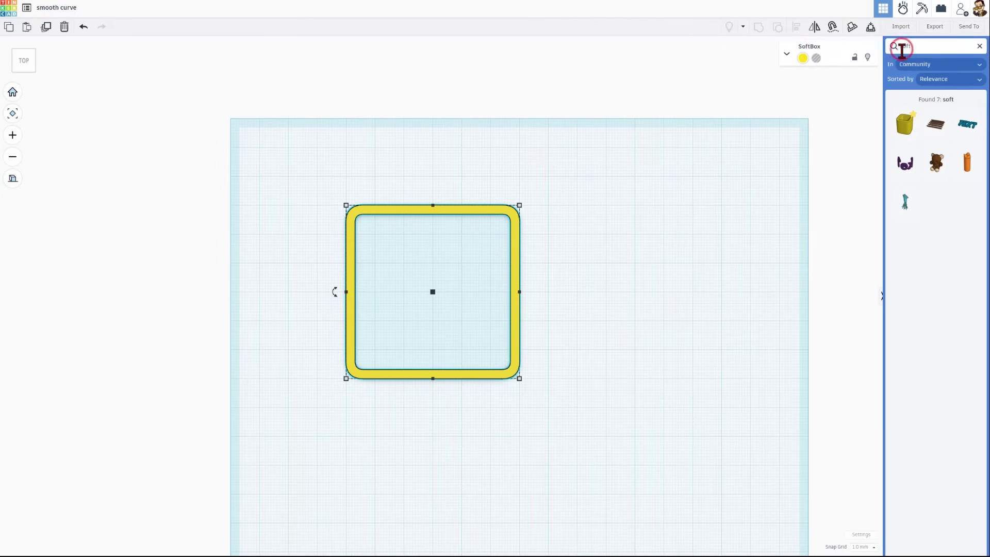
double_click(906, 46)
type("bent")
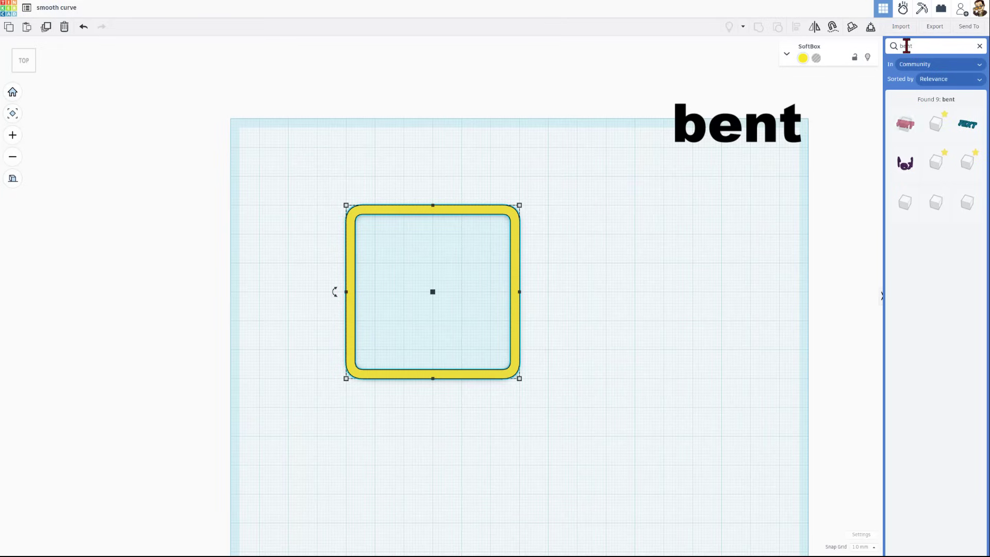
left_click(936, 125)
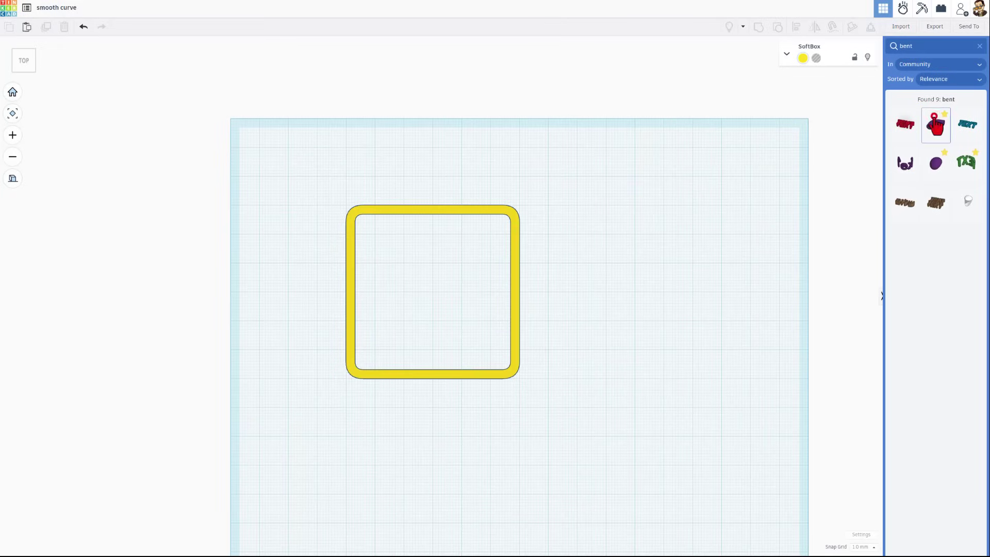
left_click(546, 276)
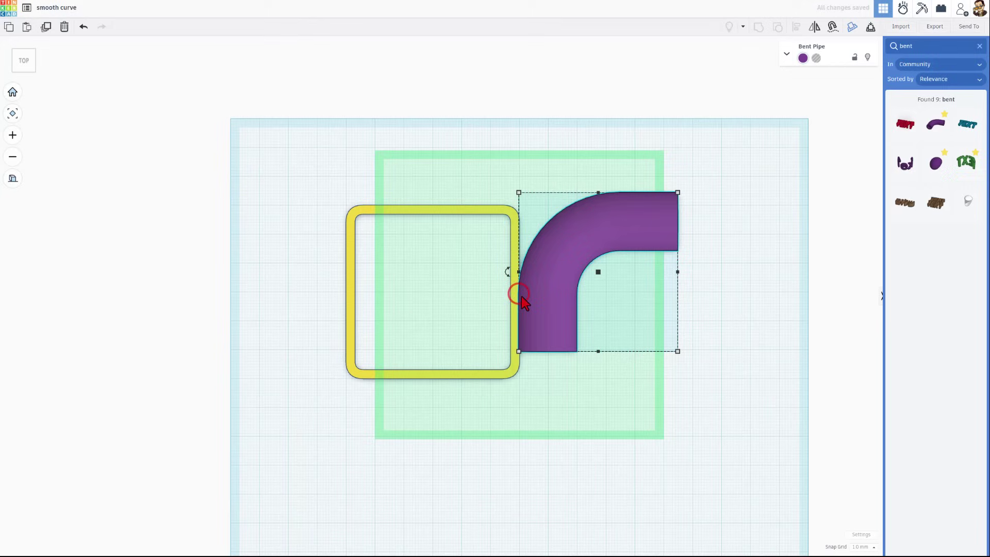
left_click(686, 278)
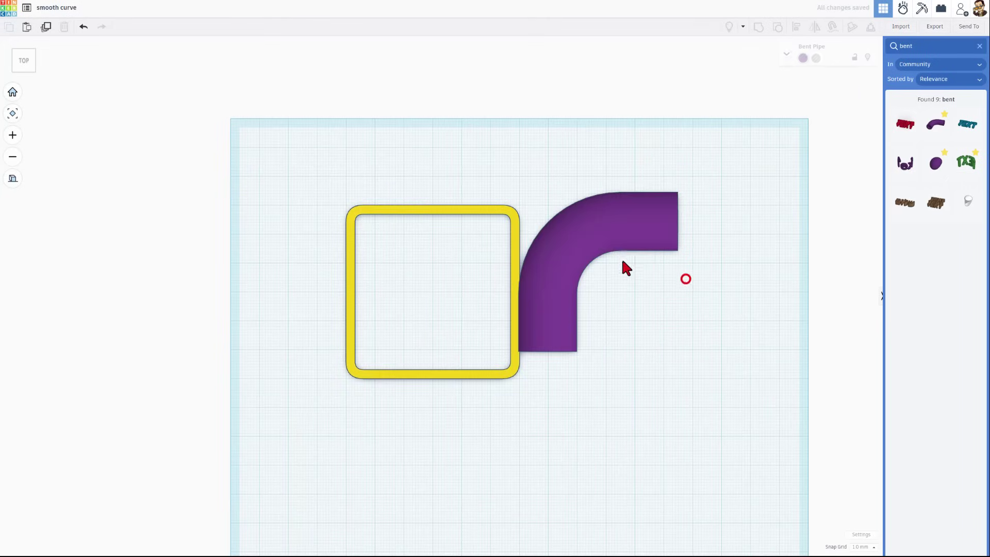
left_click(629, 242)
Give the Bent Pipe a square profile with outer pipe width 3.
left_click(786, 55)
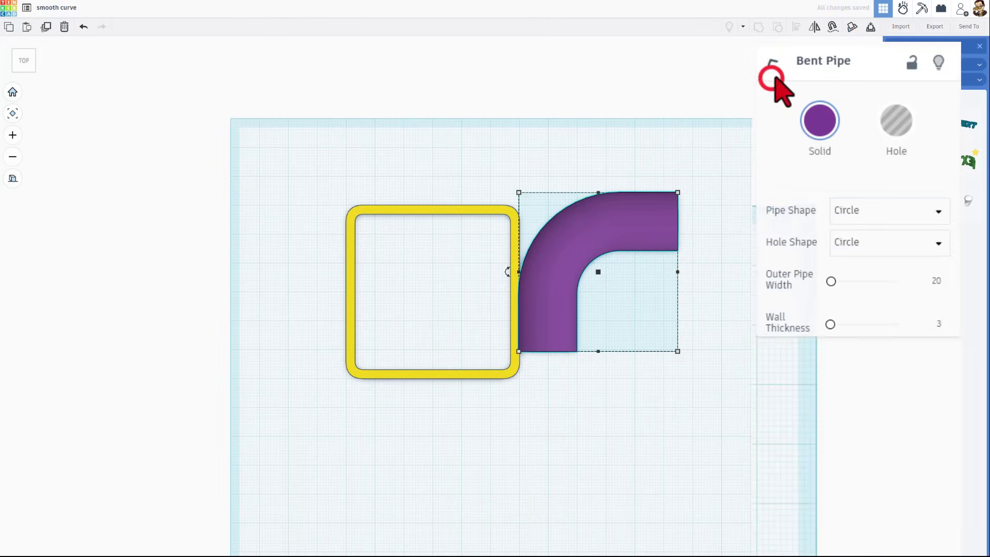
left_click(873, 206)
left_click(867, 240)
left_click(855, 258)
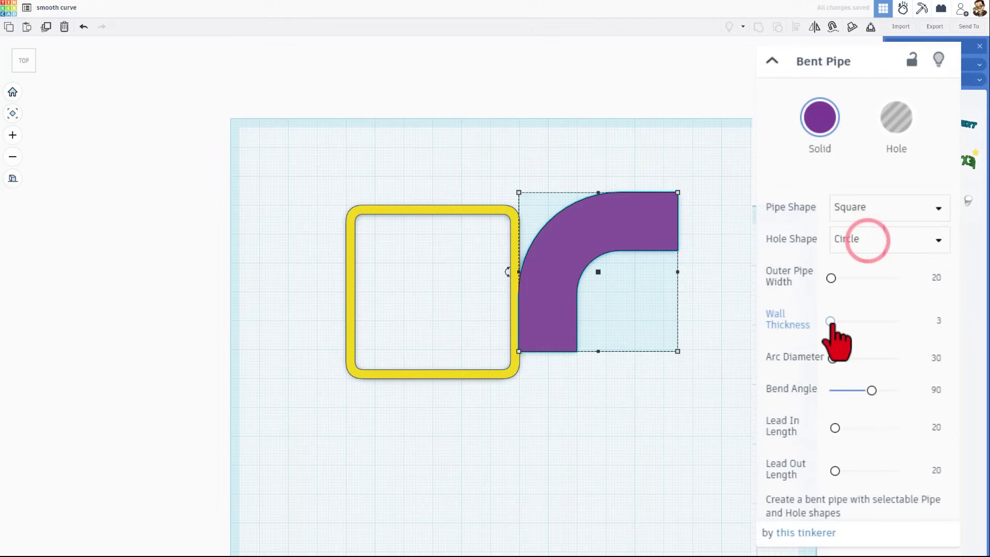
left_click(936, 280)
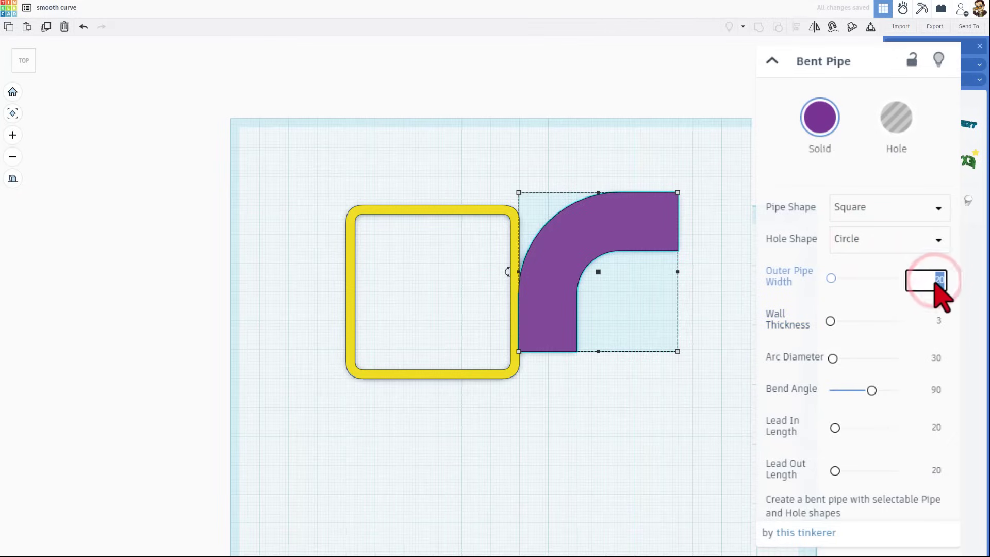
type("3")
key("Return")
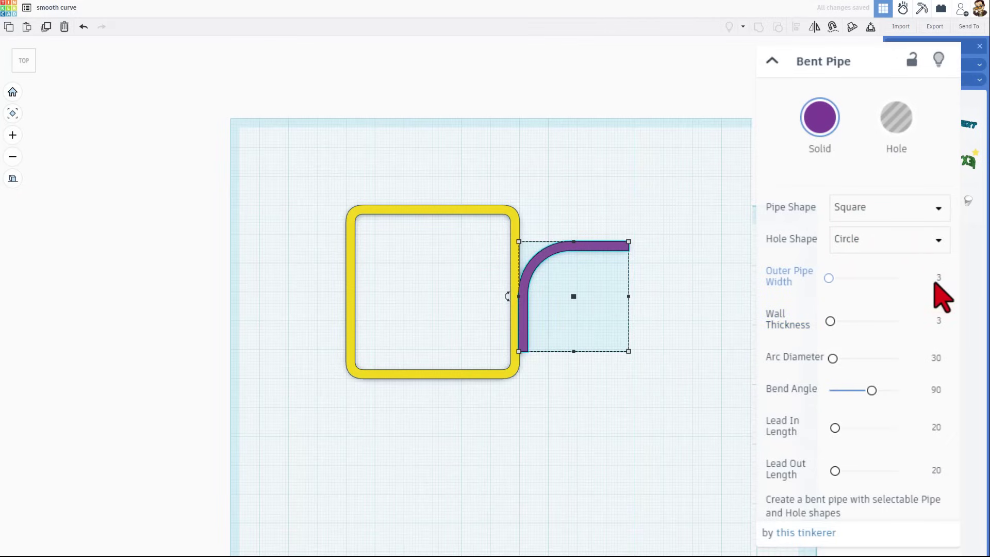
scroll(596, 216, "up", 3)
Set both Lead In and Lead Out lengths to 15.
left_click_drag(580, 248, 618, 214)
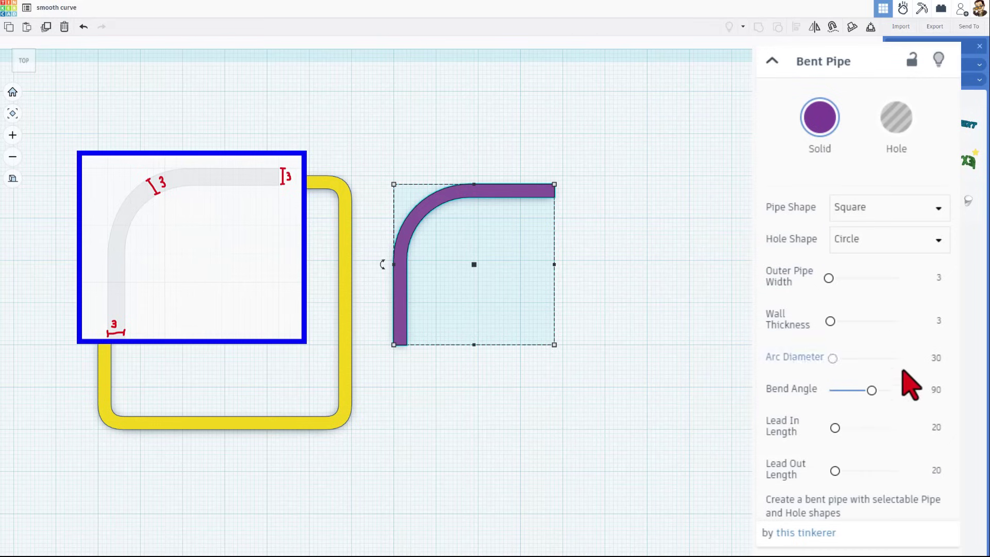
left_click(938, 428)
type("15")
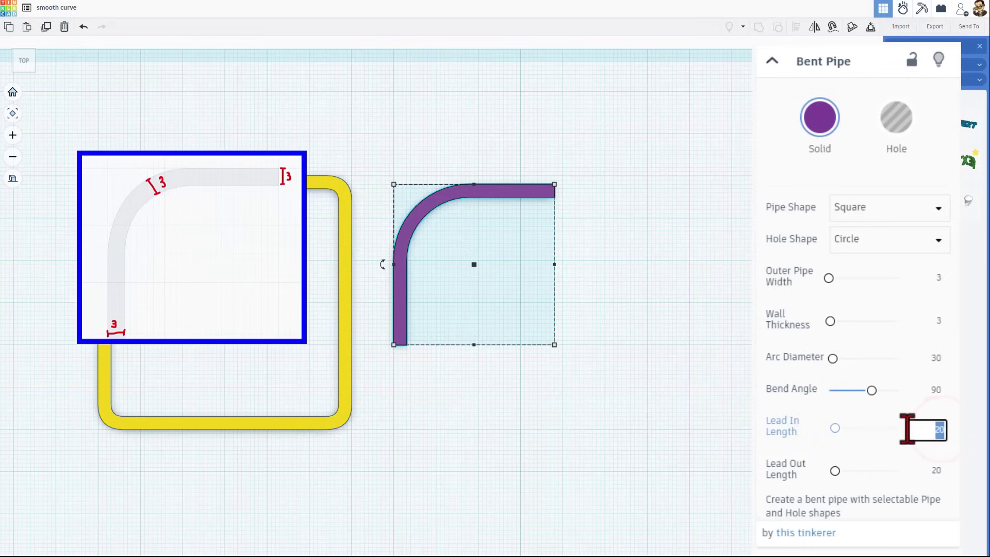
key("Return")
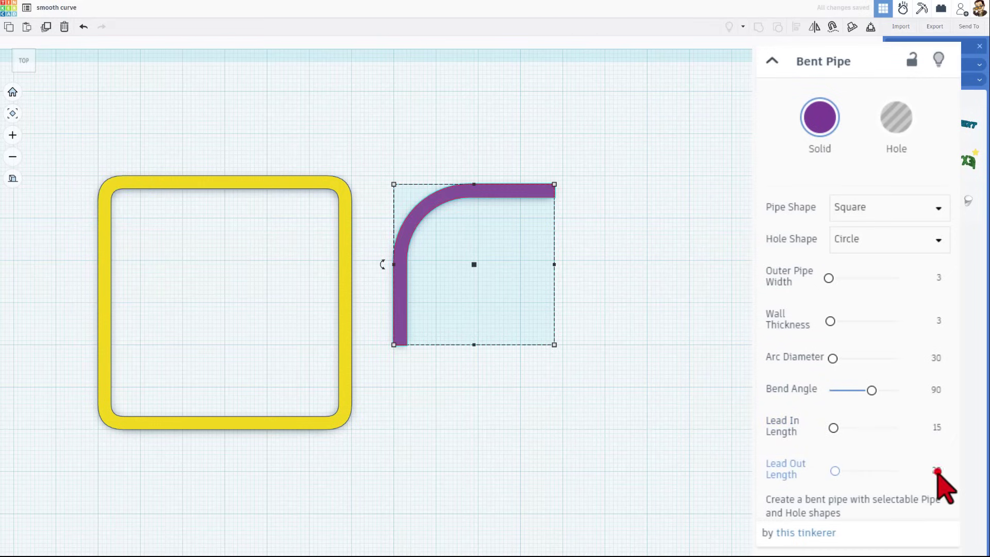
left_click(936, 470)
type("15")
key("Return")
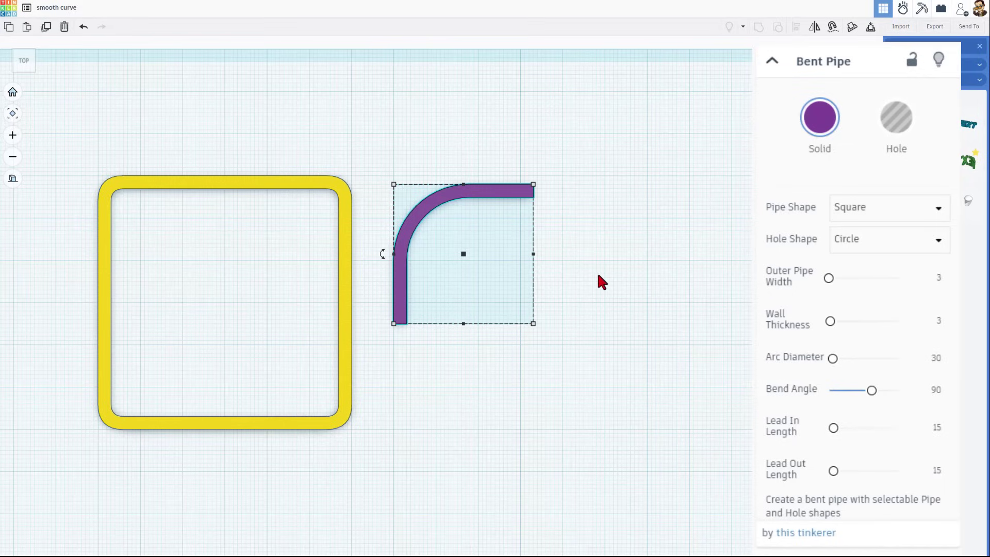
Place a Sketch shape on the workplane and open its editor.
left_click(577, 271)
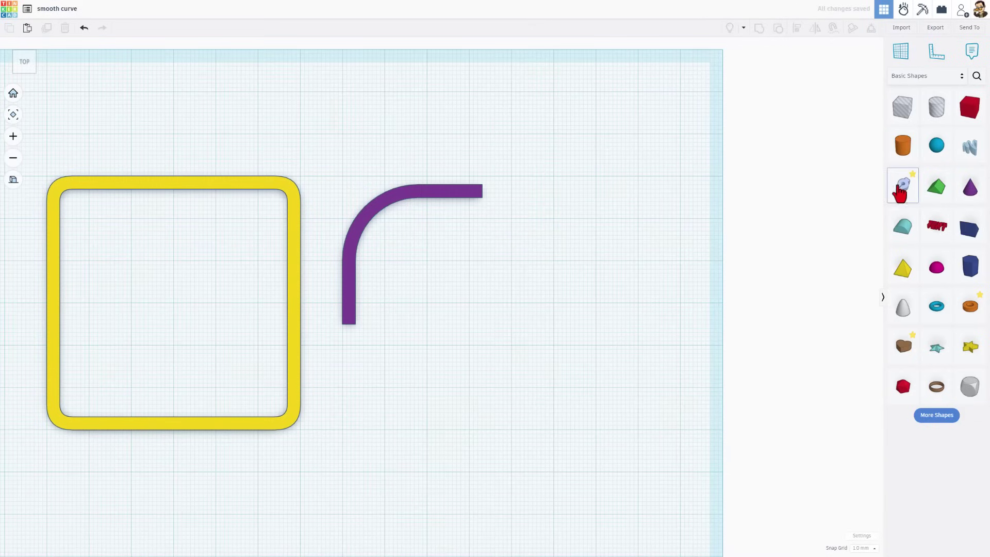
left_click(902, 186)
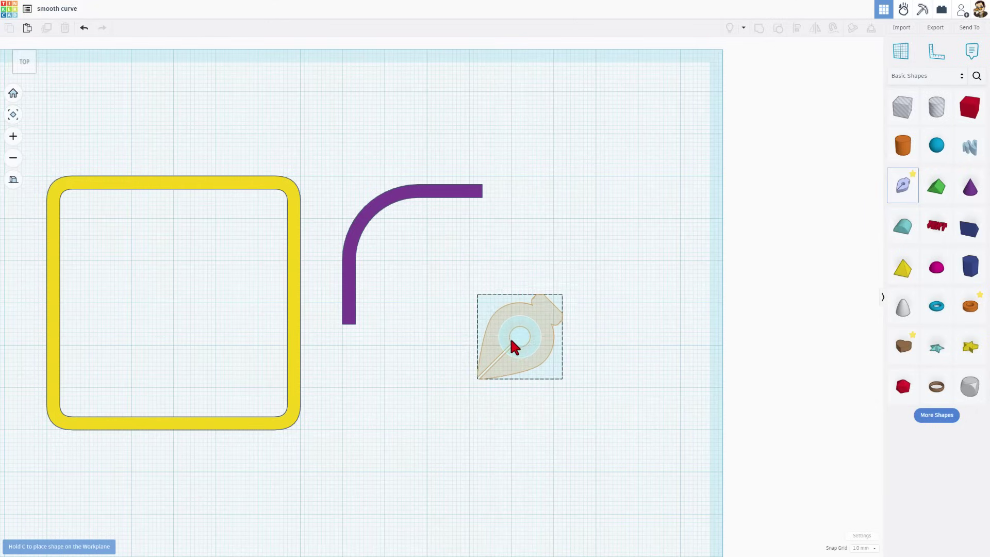
left_click(551, 307)
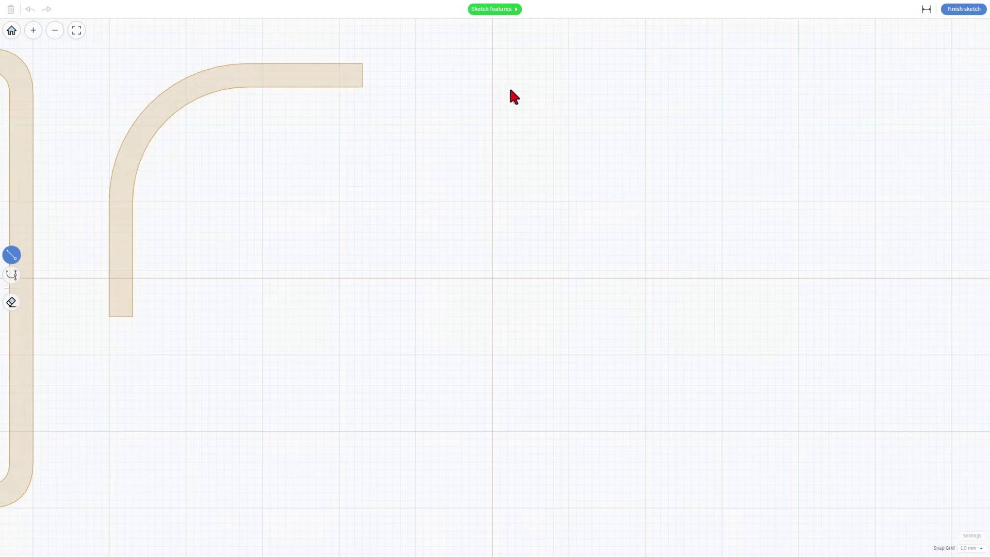
Draw a 3-unit base segment and a 15-unit vertical edge.
left_click(515, 279)
left_click(493, 279)
left_click(492, 164)
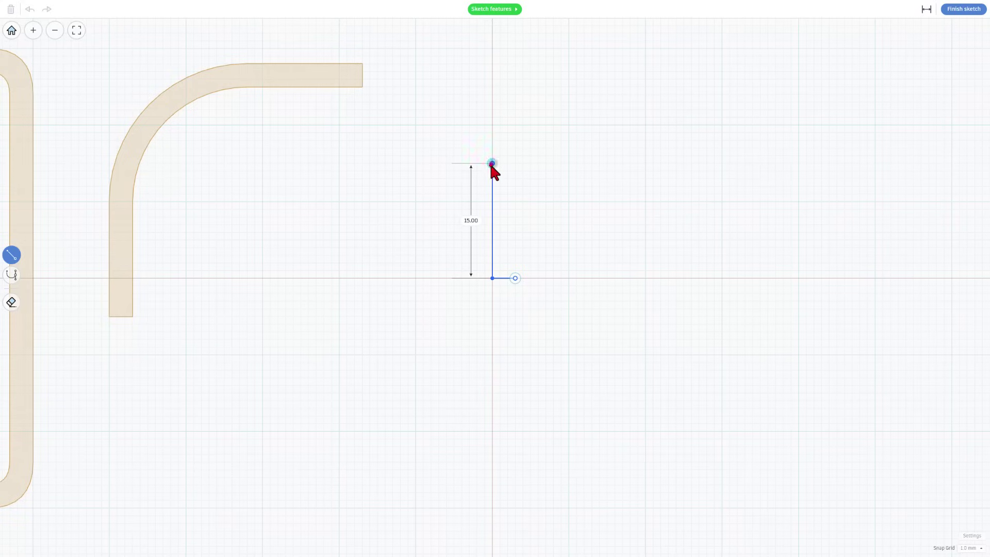
Switch to curve mode and draw a bend ending with a level tangent.
key("2")
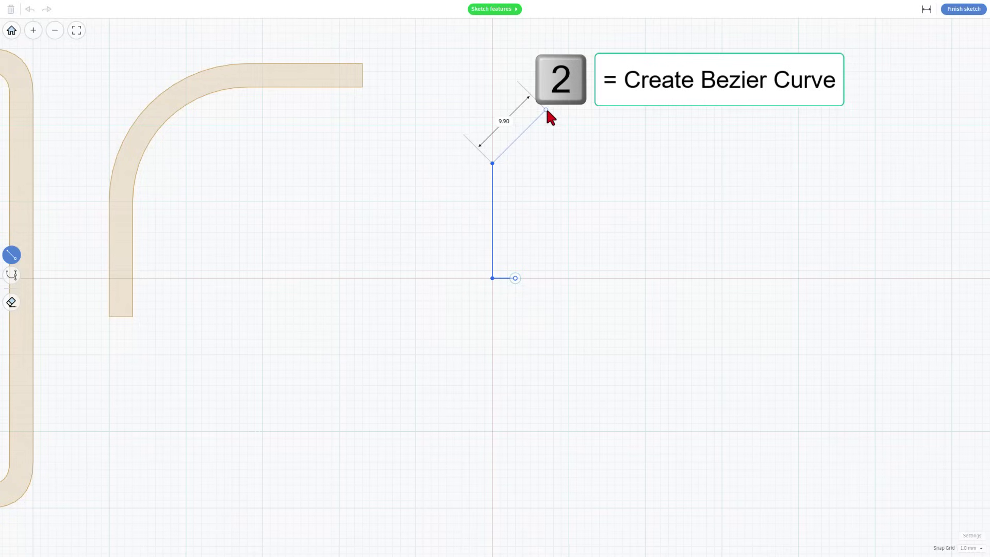
key("2")
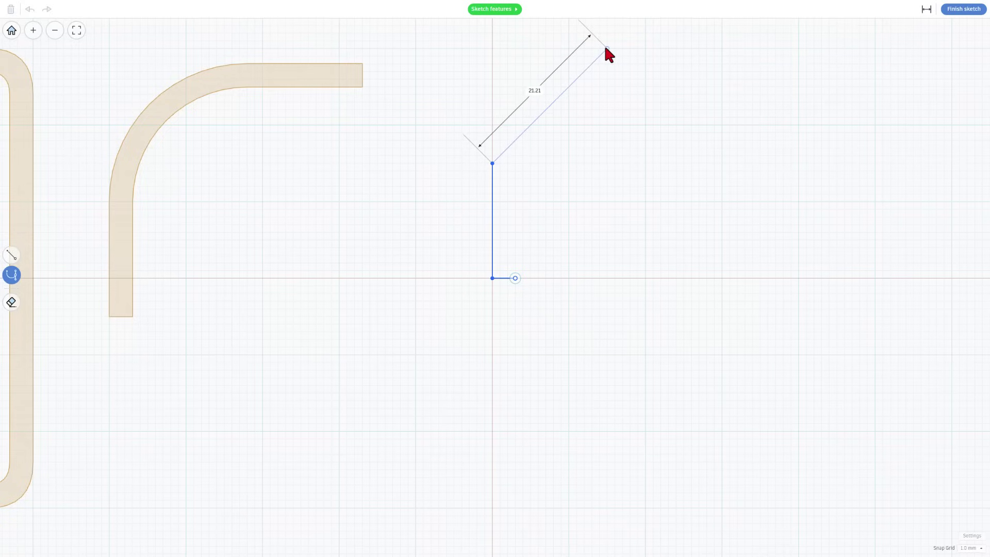
left_click_drag(605, 48, 698, 46)
left_click_drag(675, 36, 682, 74)
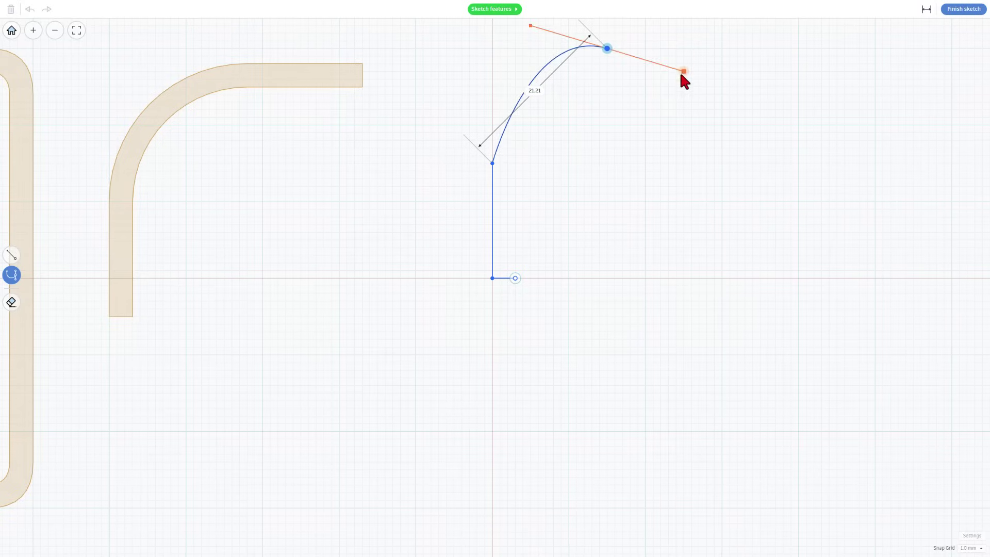
mouse_move(682, 75)
left_mouse_down()
mouse_move(696, 51)
mouse_move(644, 50)
left_mouse_up()
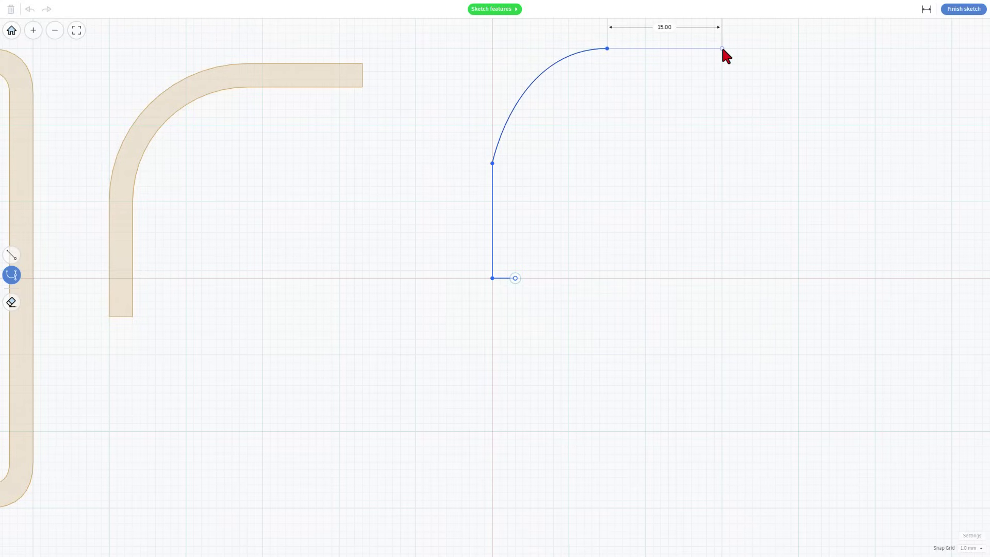
Draw the 15-unit top edge, short right end, inner edge and curve, closing at the start.
left_click(721, 49)
left_click(723, 72)
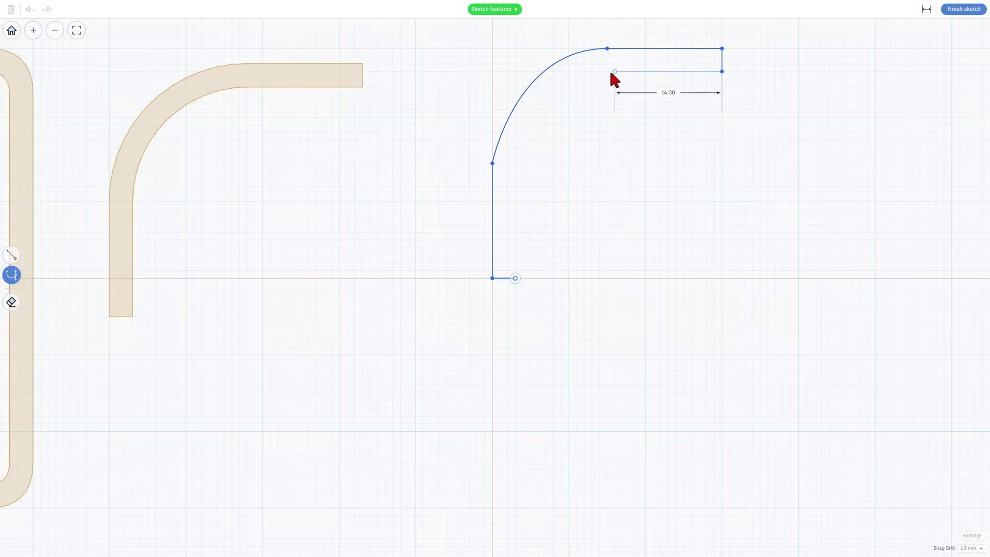
left_click(607, 72)
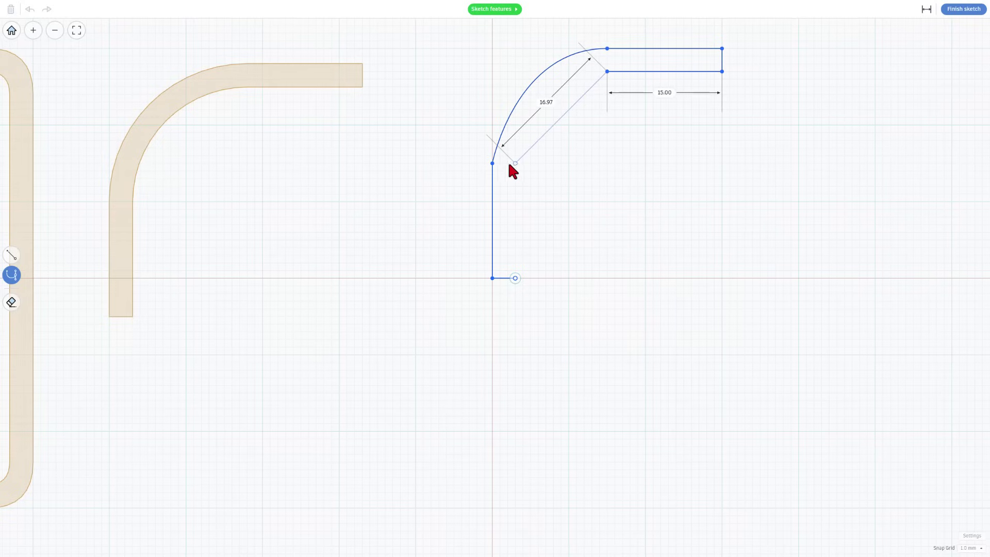
left_click(515, 162)
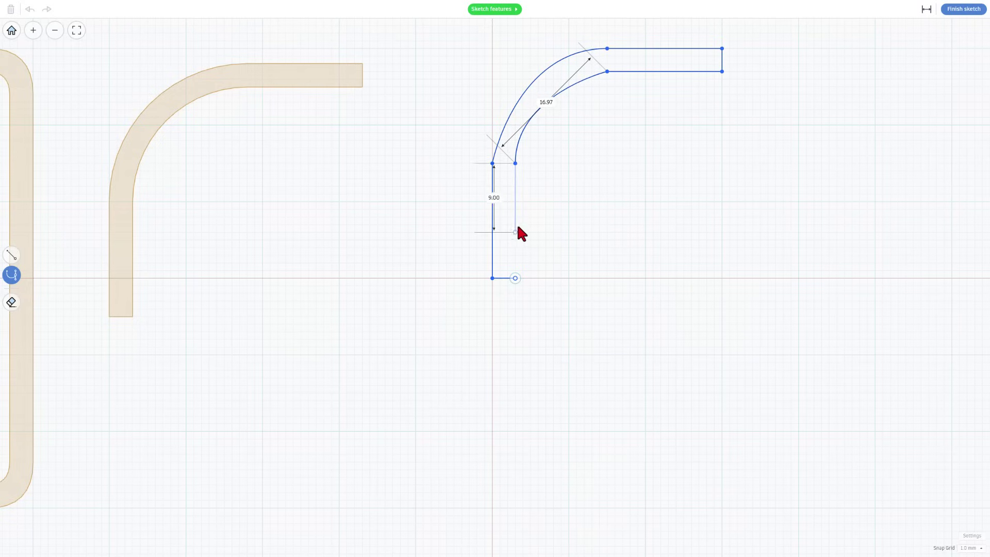
key("1")
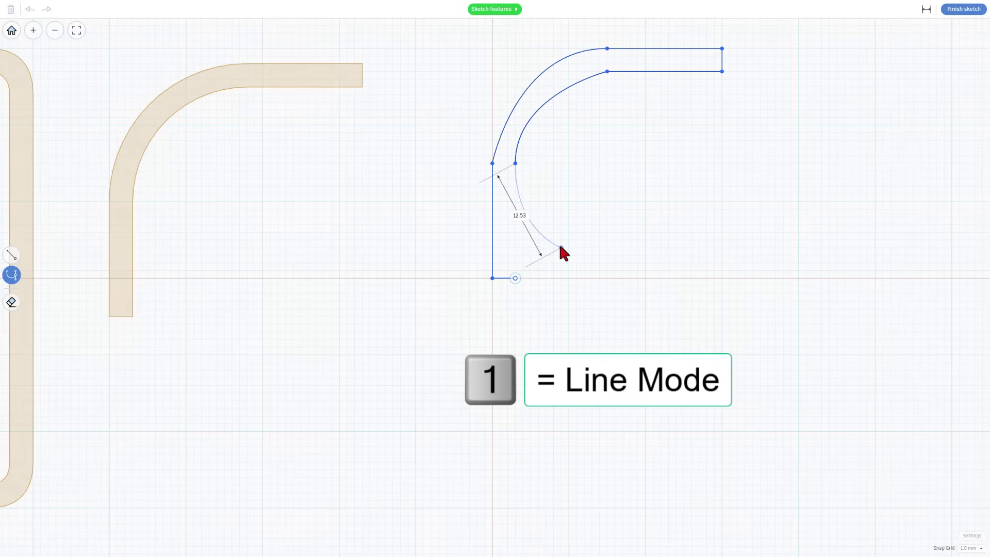
key("1")
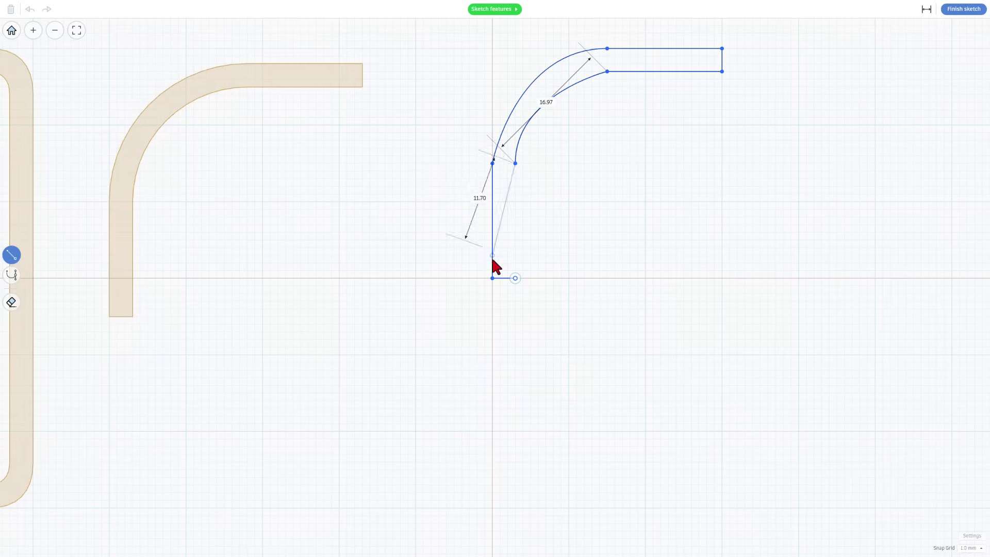
left_click(511, 275)
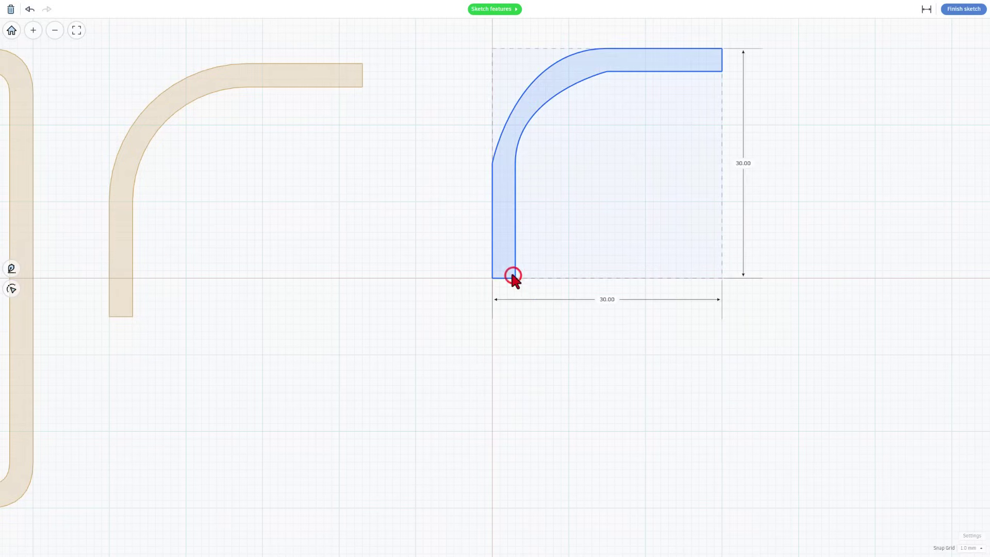
Enter point editing and make the bend's inner curved edge smooth.
left_click(553, 82)
key("2")
left_click(514, 163)
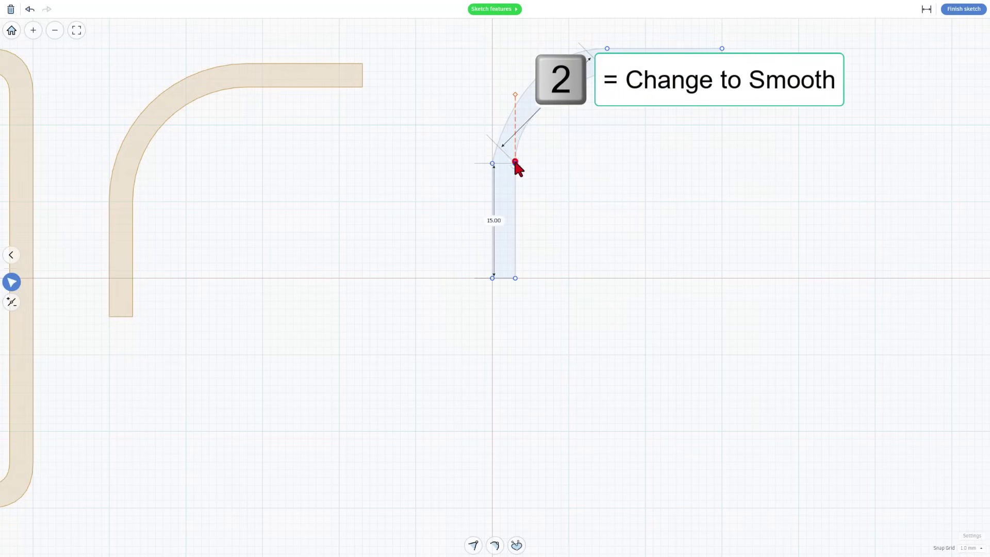
left_click(524, 126)
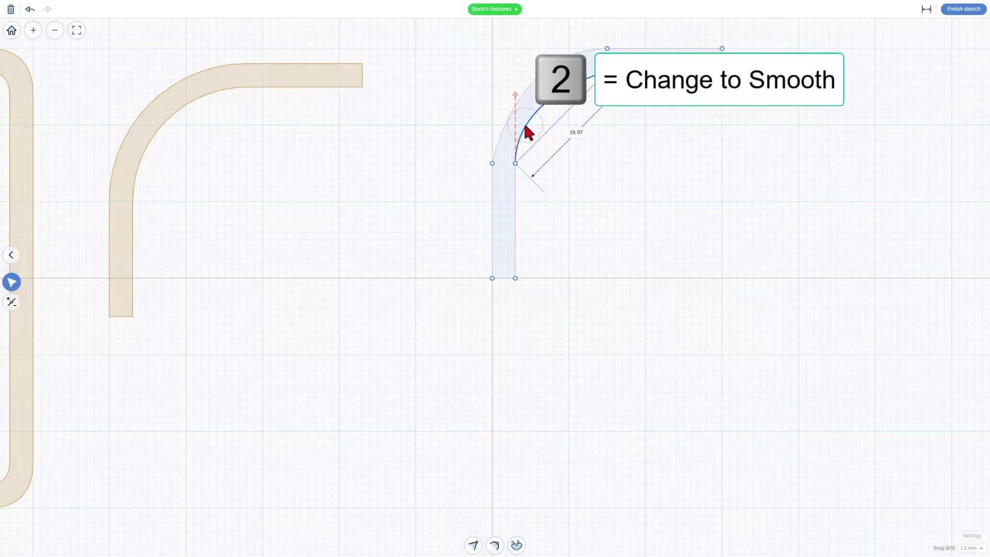
key("2")
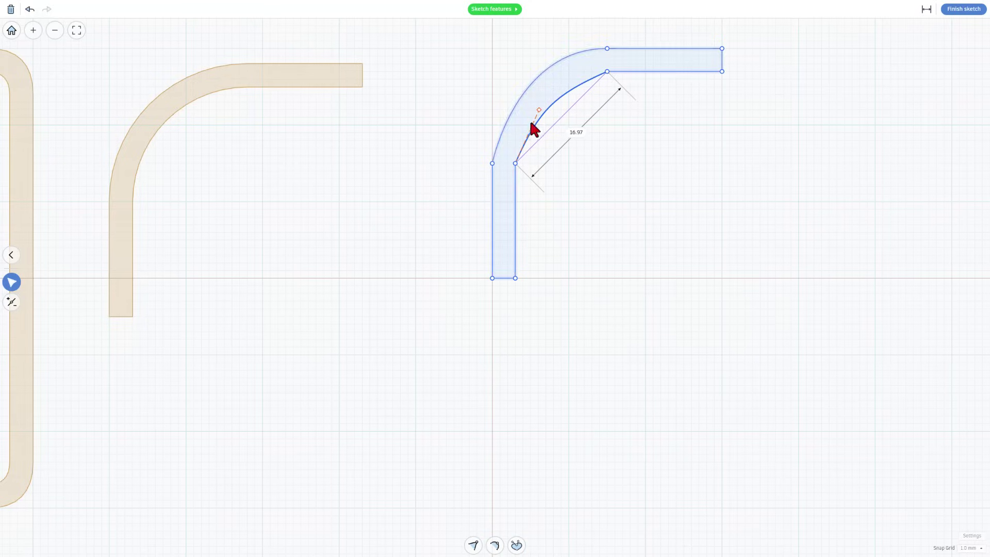
Hide dimensions and level the inner arc's tangent handles with the top edge.
left_click(605, 73)
left_click(553, 95)
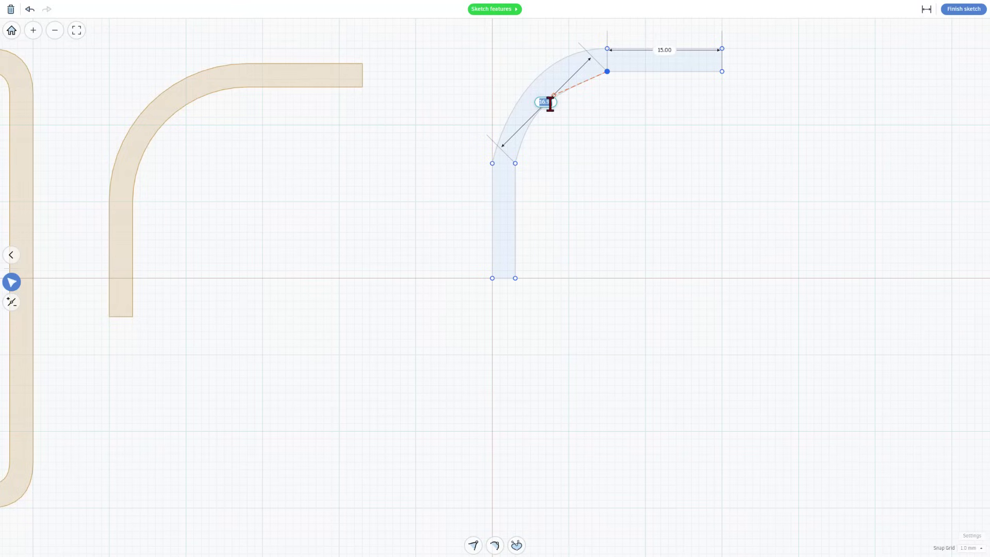
left_click(925, 13)
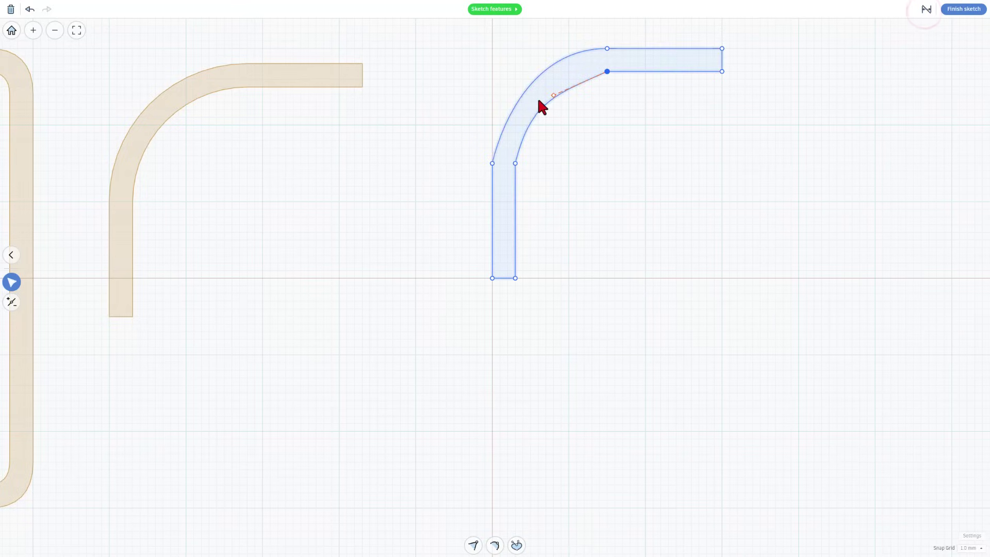
left_click(554, 95)
mouse_move(555, 95)
left_mouse_down()
mouse_move(582, 74)
mouse_move(572, 75)
left_mouse_up()
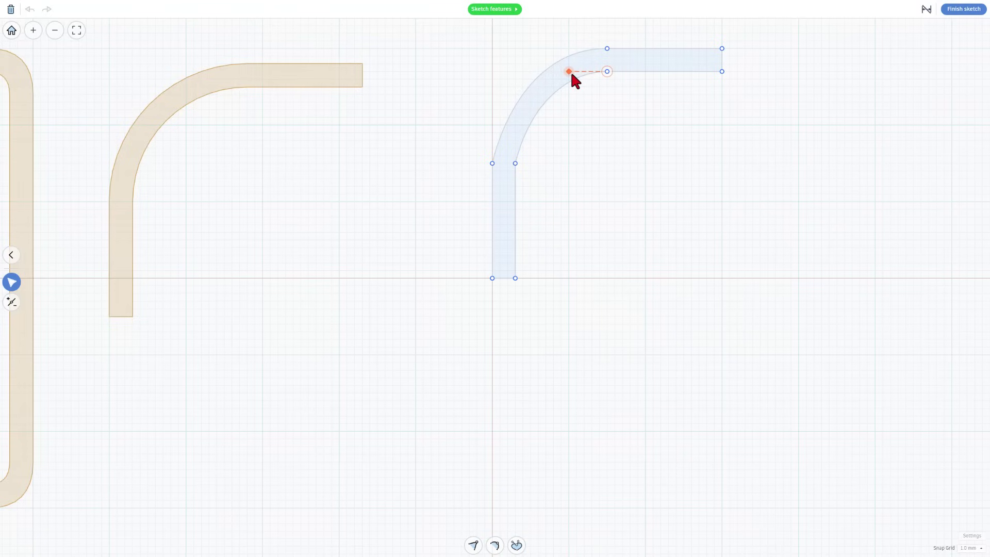
mouse_move(516, 163)
left_mouse_down()
mouse_move(530, 103)
mouse_move(518, 131)
left_mouse_up()
left_click_drag(518, 128, 517, 127)
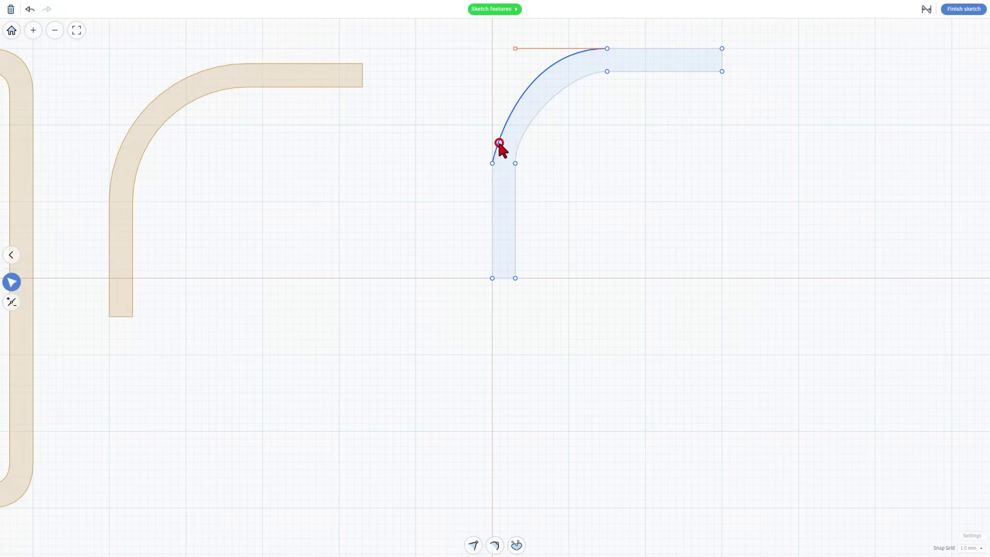
Smooth the outer bend corner, straighten its left edge, and point both tangents straight up.
key("2")
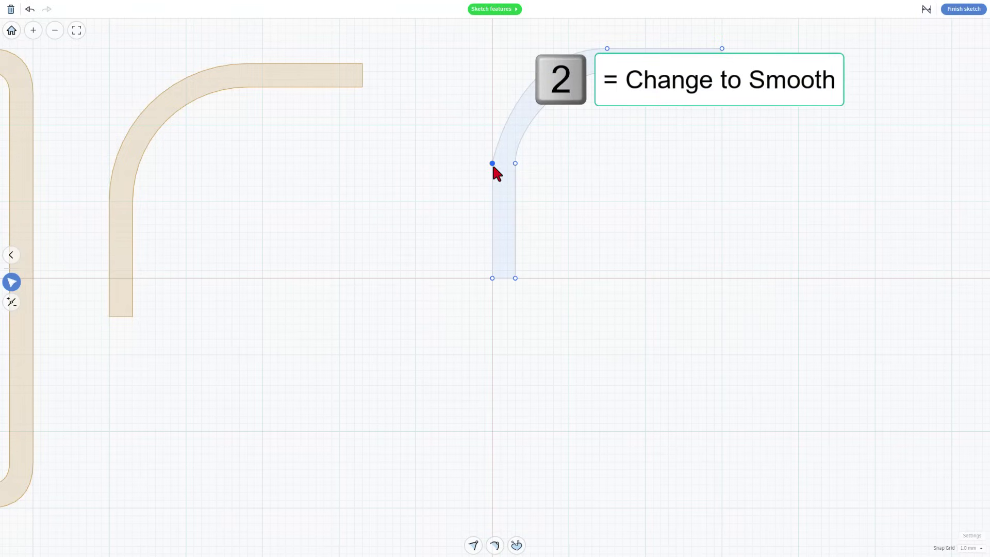
left_click(494, 165)
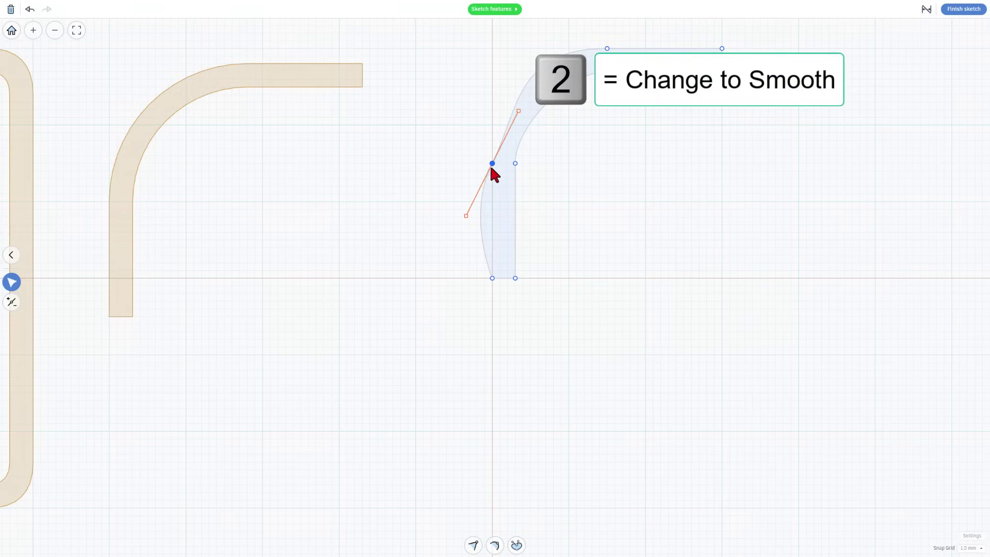
left_click(480, 231)
key("1")
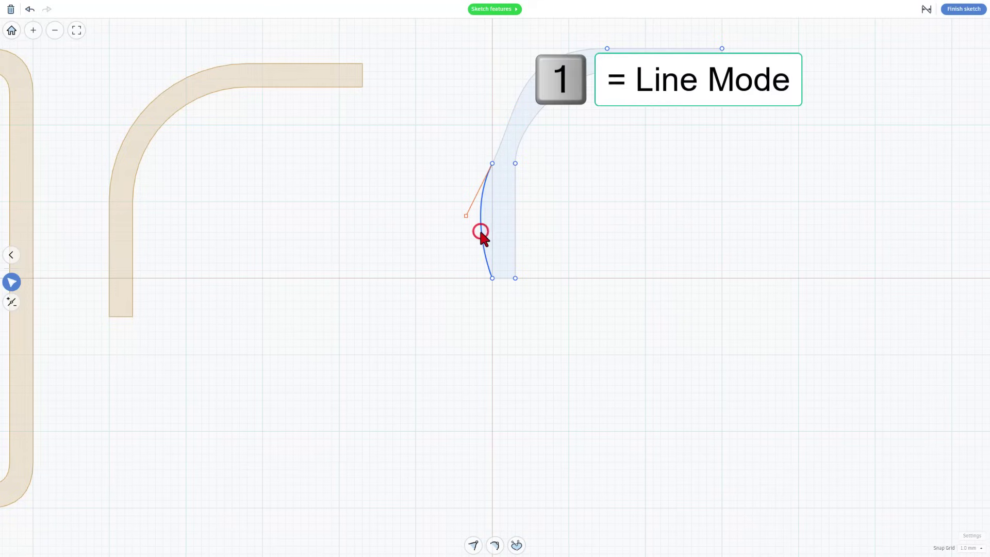
left_click(492, 163)
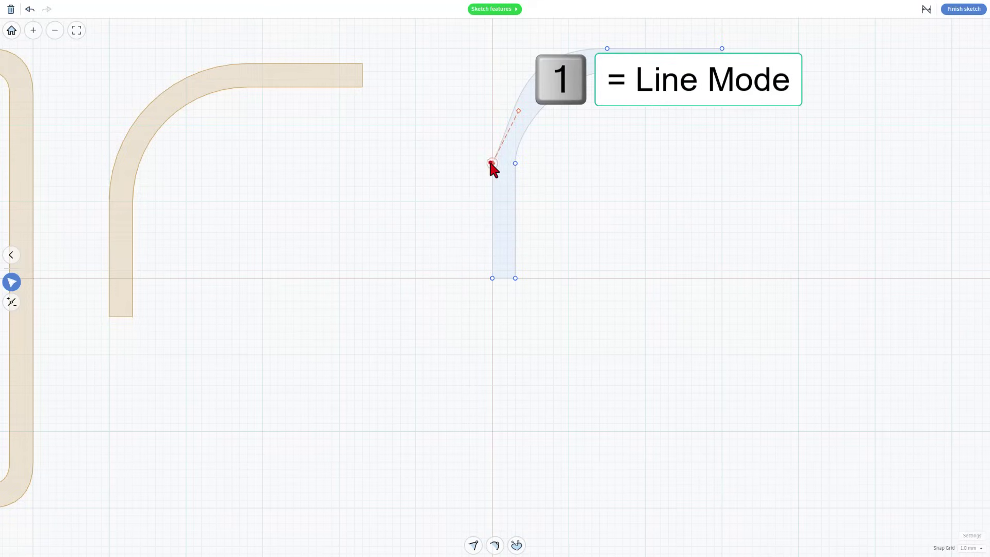
mouse_move(518, 111)
left_mouse_down()
mouse_move(493, 102)
mouse_move(492, 110)
left_mouse_up()
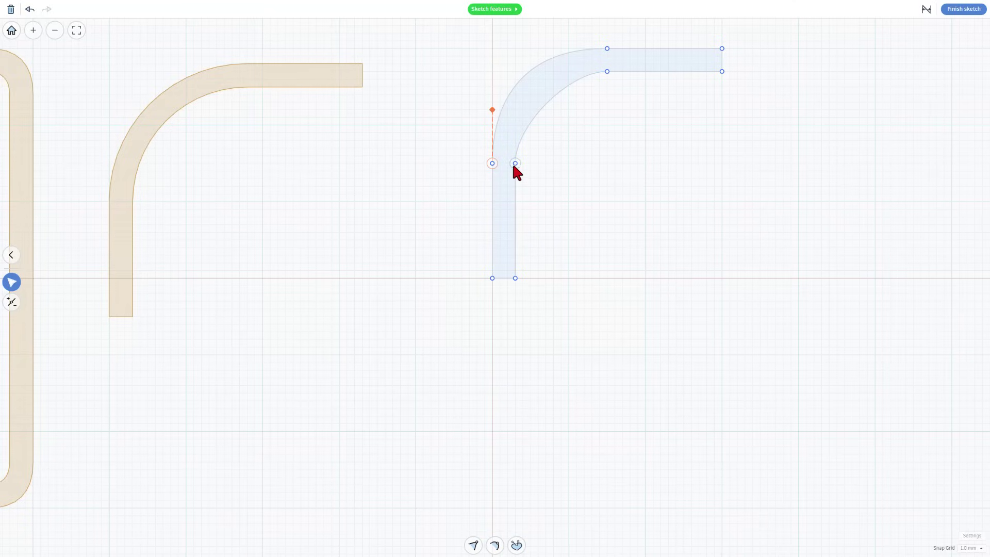
left_click_drag(515, 163, 512, 87)
left_click(555, 123)
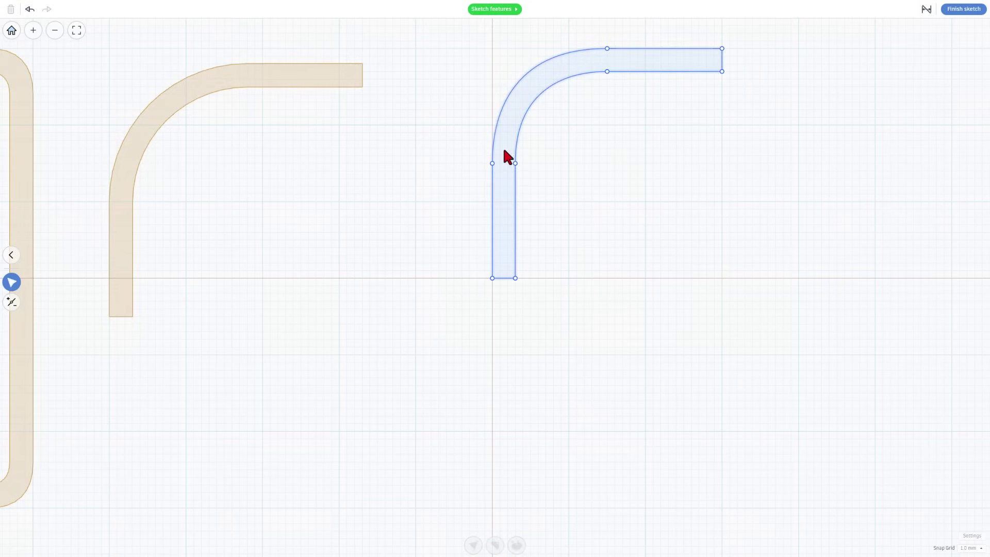
Finish the sketch and move the light-blue curved bar left, next to the purple pipe.
left_click(952, 15)
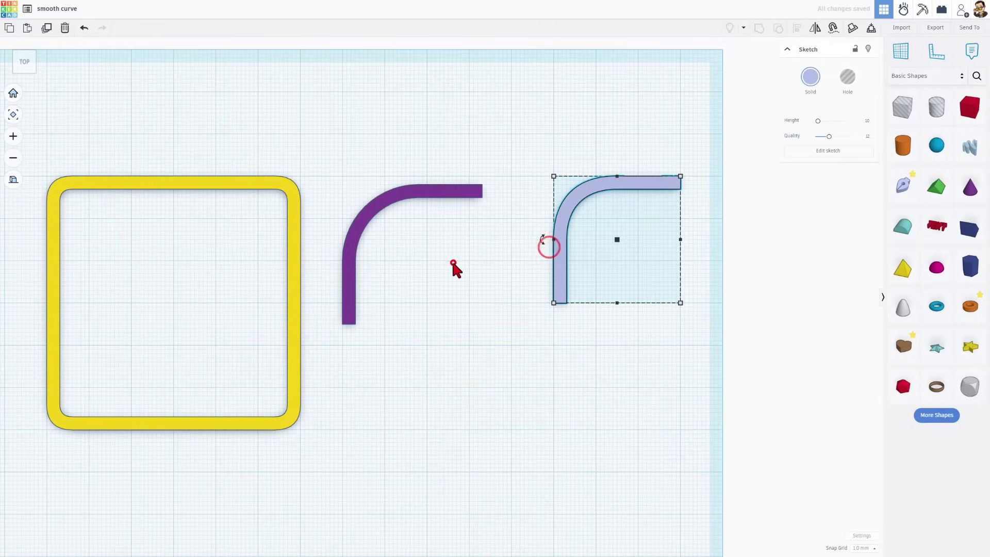
left_click(455, 265)
left_click(568, 284)
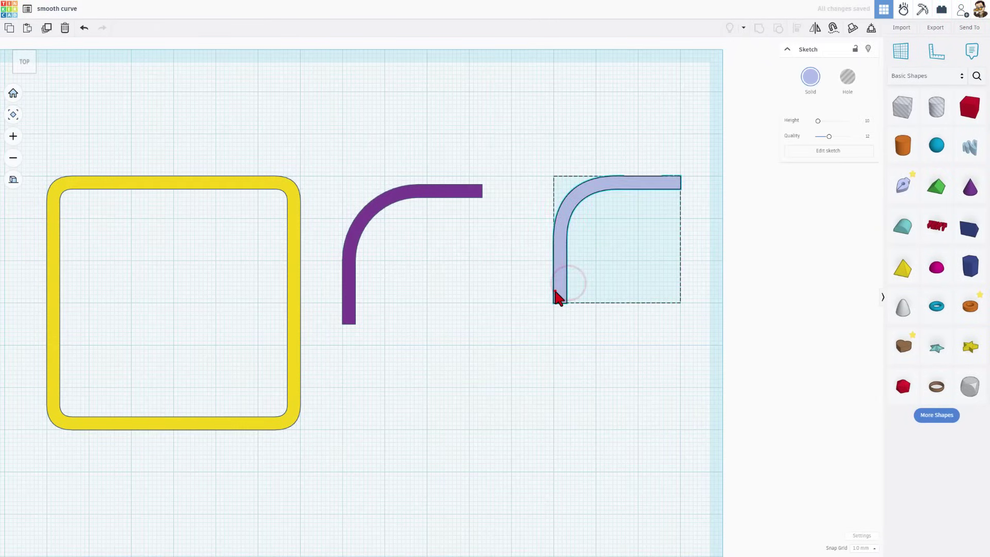
left_click_drag(559, 297, 512, 299)
left_click(472, 322)
Switch to perspective view and orbit around the frame, pipe and bar.
mouse_move(470, 321)
right_mouse_down()
mouse_move(432, 284)
mouse_move(227, 263)
right_mouse_up()
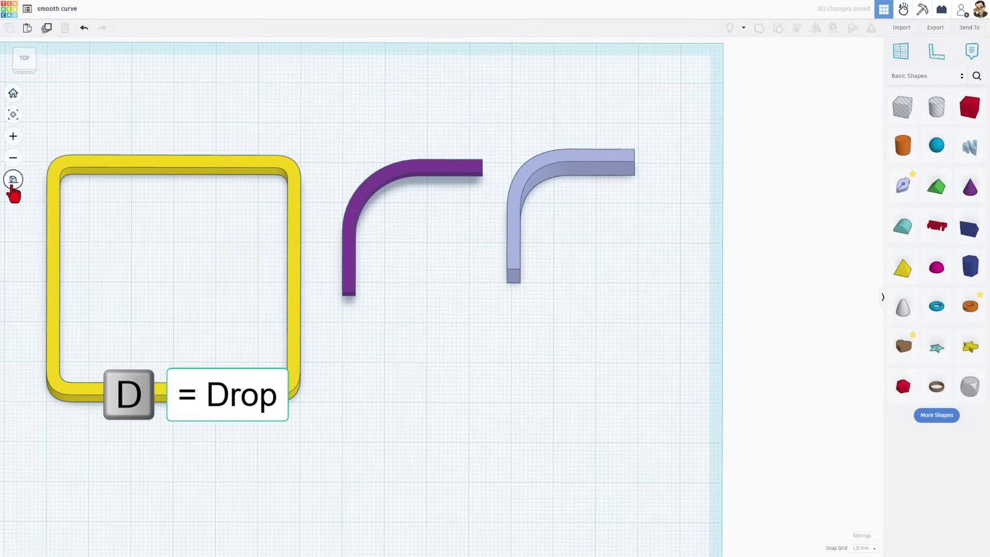
left_click(12, 184)
mouse_move(259, 247)
right_mouse_down()
mouse_move(323, 215)
mouse_move(358, 255)
mouse_move(344, 289)
mouse_move(382, 333)
mouse_move(371, 302)
mouse_move(389, 326)
mouse_move(426, 320)
right_mouse_up()
left_click(343, 205)
right_click_drag(511, 331, 461, 375)
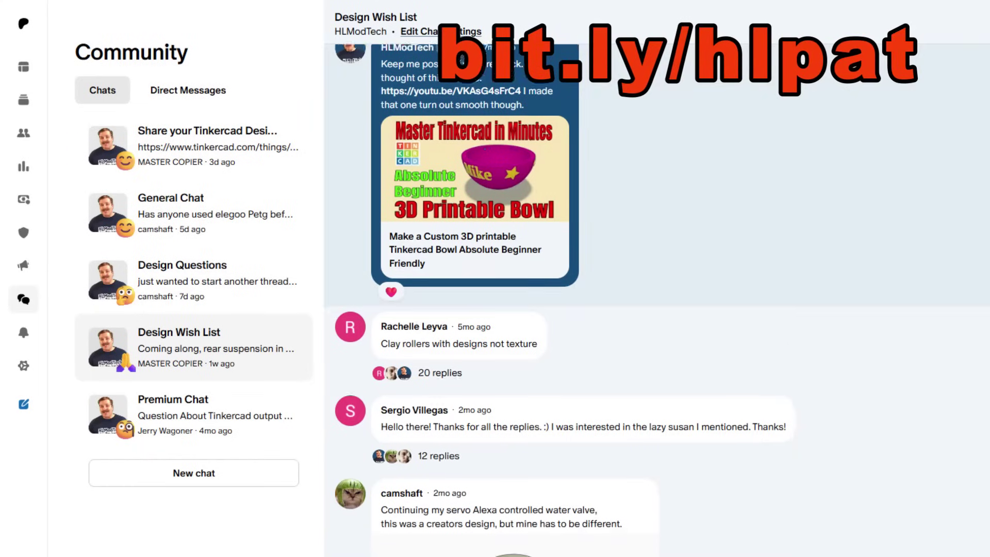
scroll(685, 221, "down", 4)
scroll(902, 328, "down", 2)
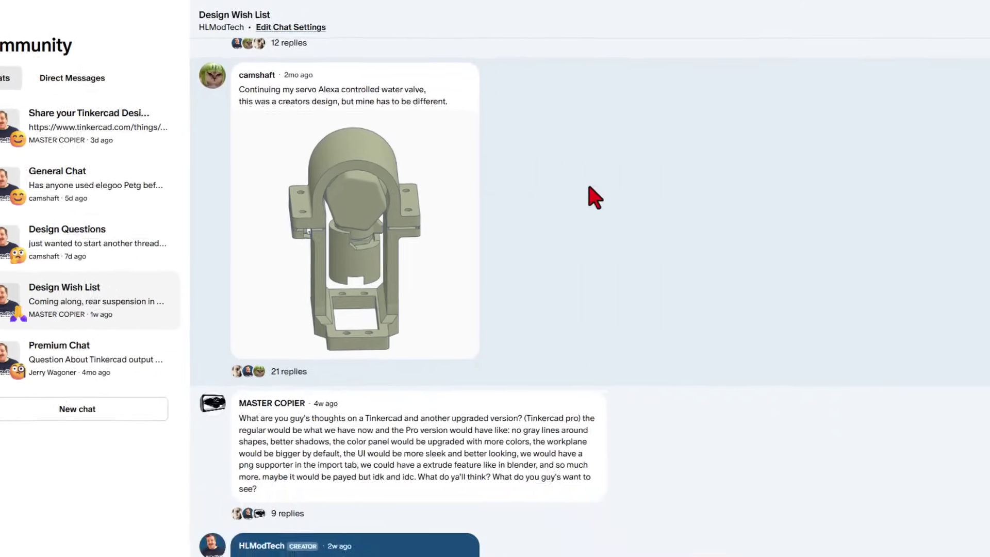
Open the Replies panel on a member's servo water valve post.
left_click(595, 197)
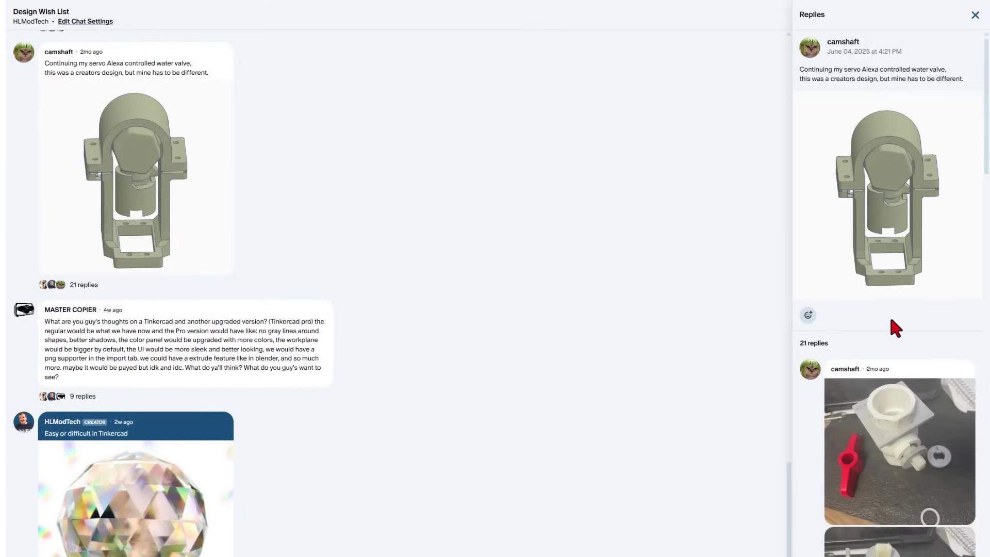
scroll(889, 325, "down", 2)
scroll(891, 327, "down", 2)
scroll(887, 315, "down", 2)
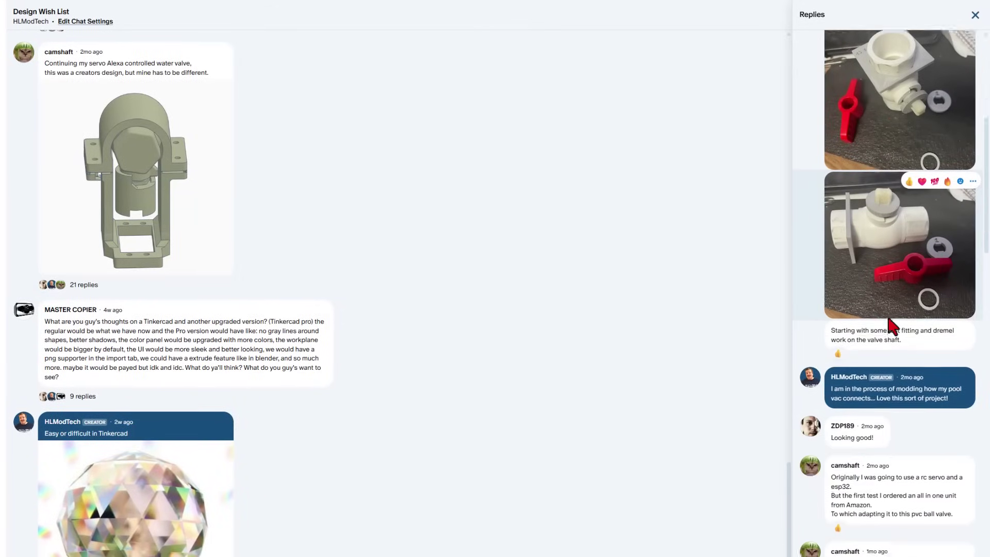
scroll(886, 322, "down", 2)
scroll(886, 328, "down", 1)
scroll(887, 334, "down", 2)
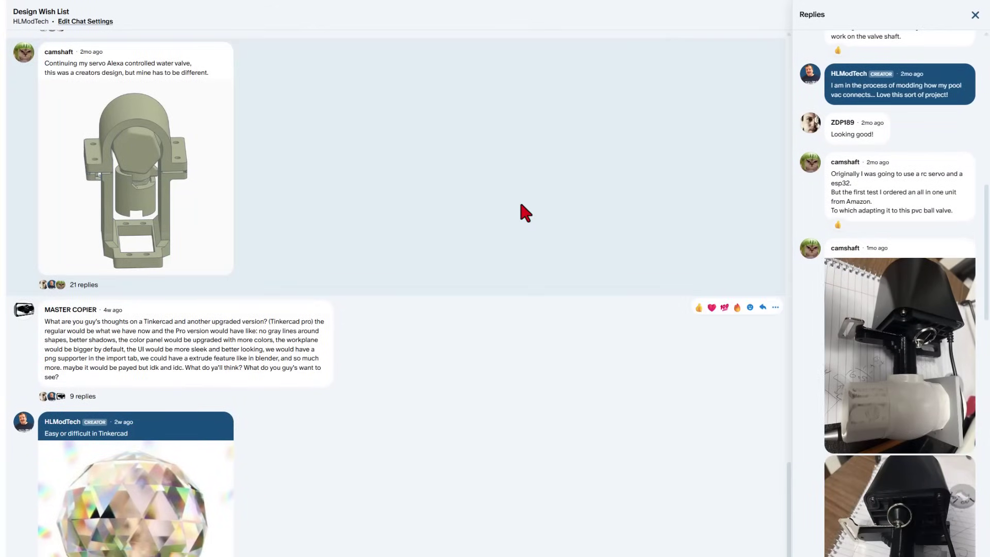
scroll(518, 210, "up", 2)
scroll(518, 222, "up", 2)
scroll(519, 223, "up", 2)
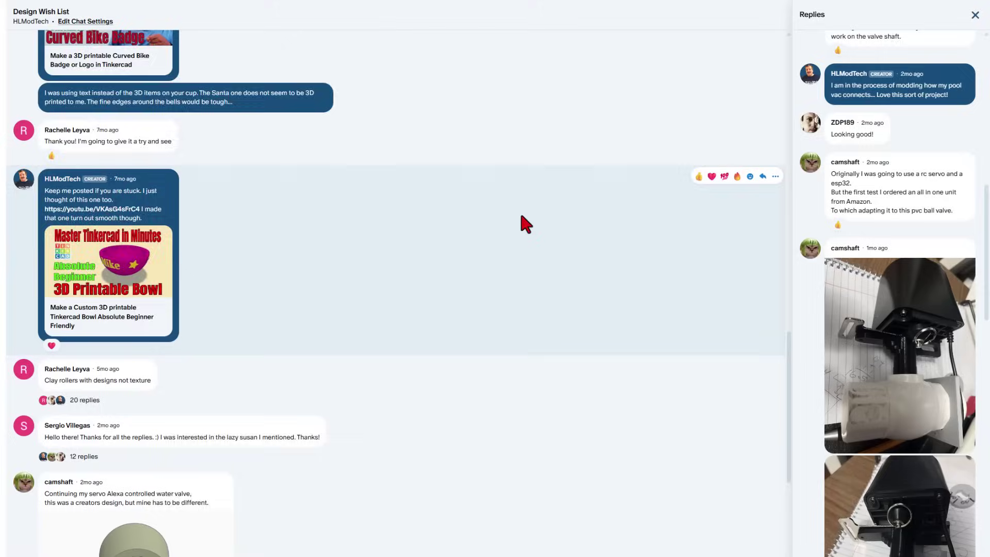
scroll(520, 222, "up", 2)
scroll(527, 225, "up", 2)
scroll(526, 225, "up", 2)
scroll(526, 225, "up", 2)
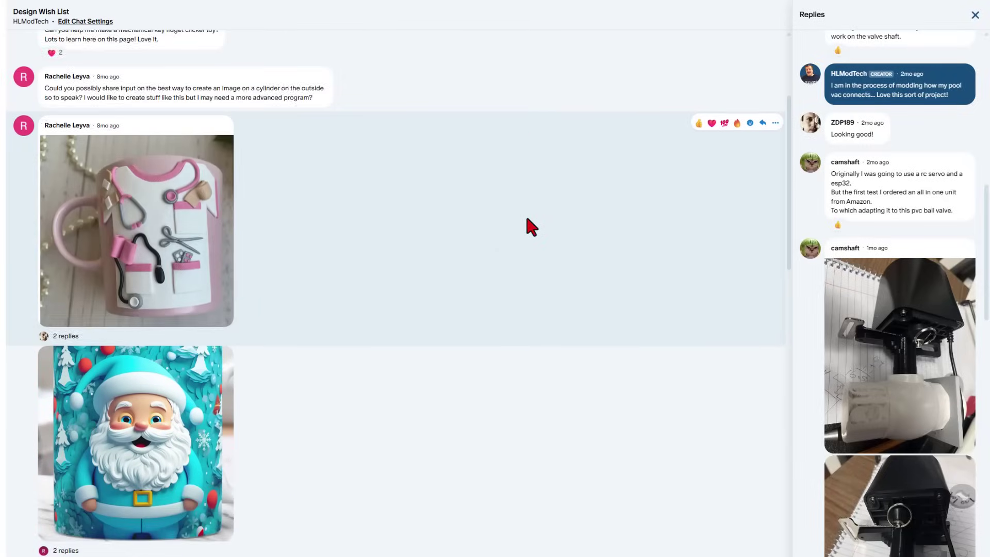
scroll(526, 226, "up", 1)
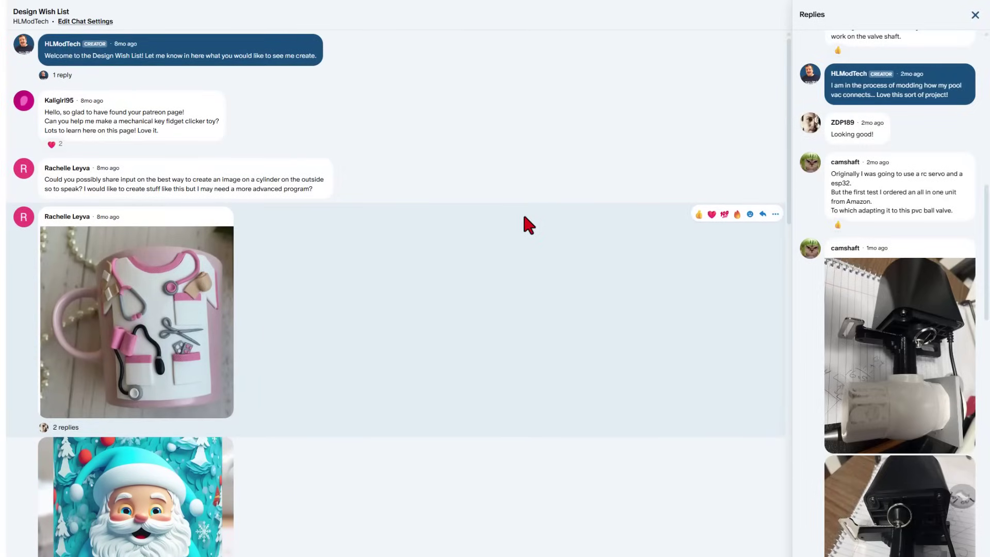